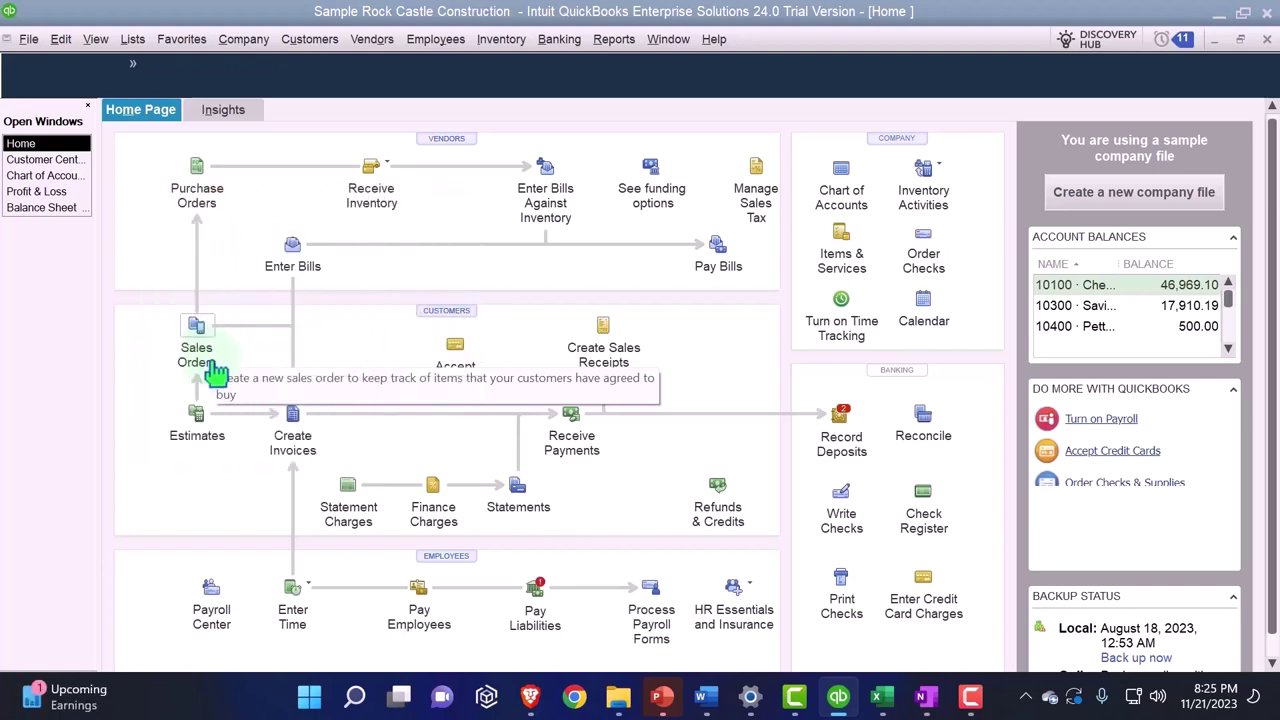
Open the 1 Normal Process customer's estimate and copy it to a new sales order, acknowledging the copy and quantity notices
click(42, 162)
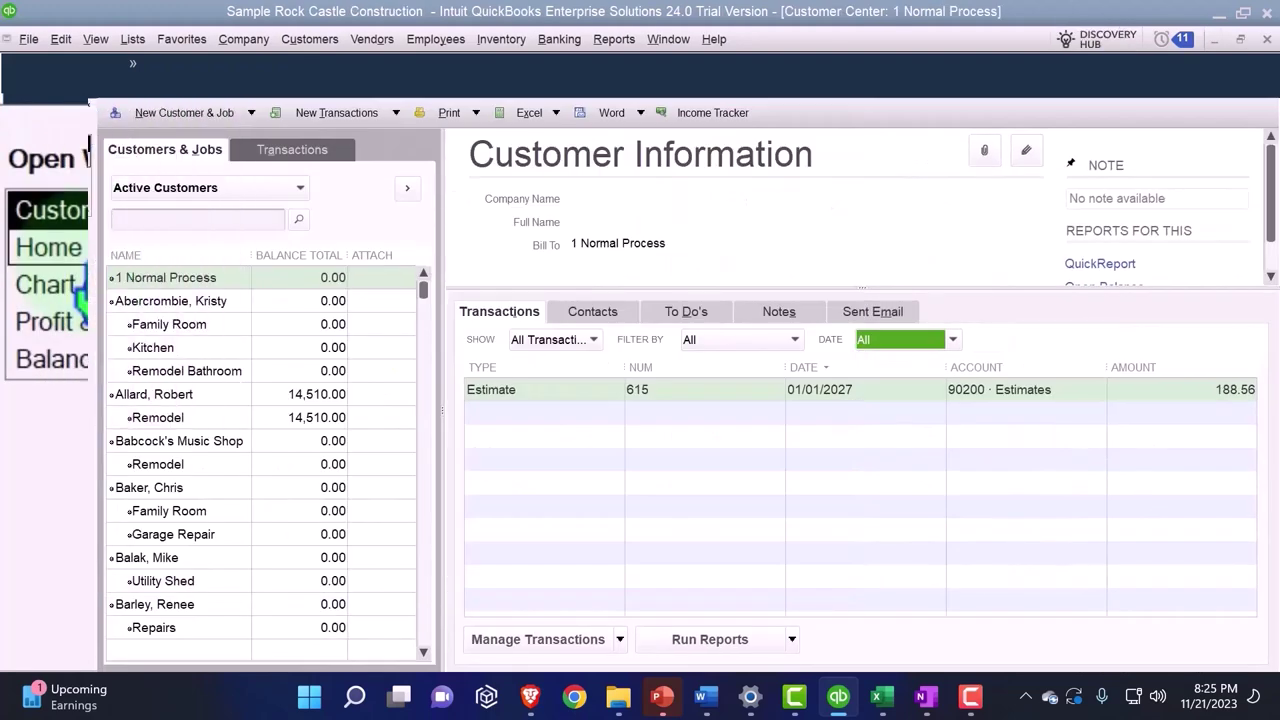
double_click(554, 392)
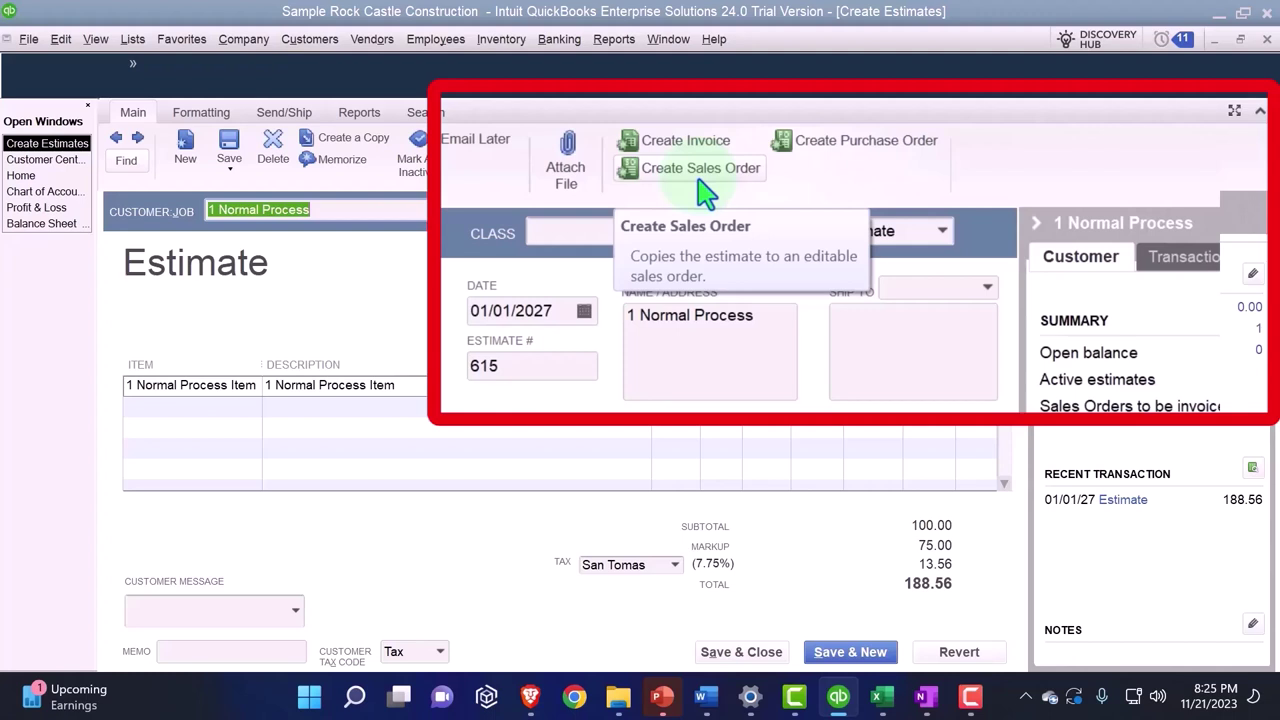
click(699, 178)
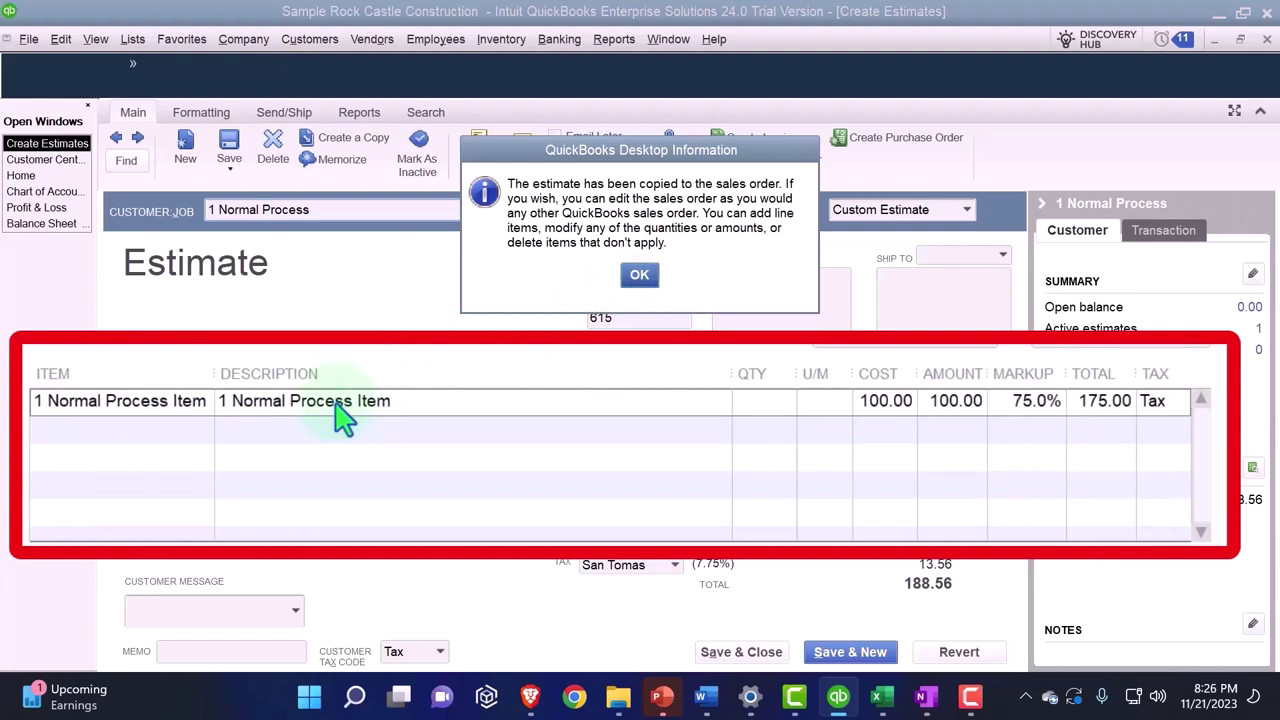
click(637, 278)
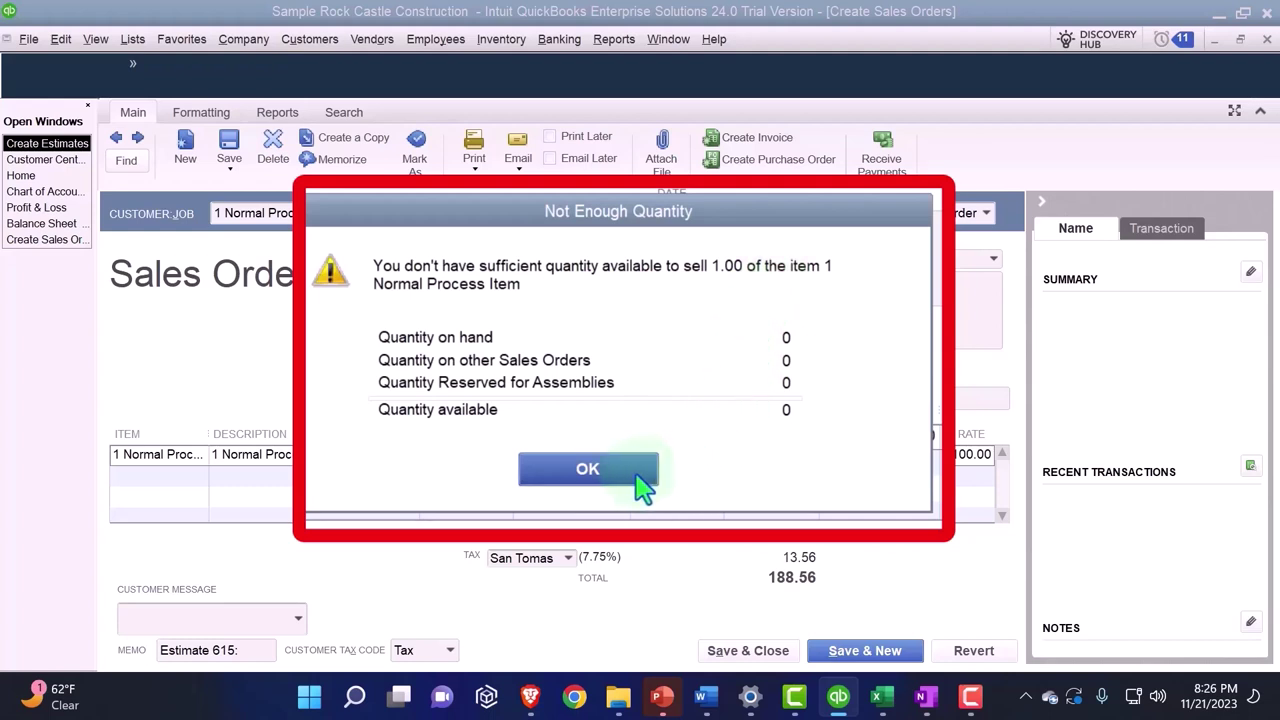
click(578, 494)
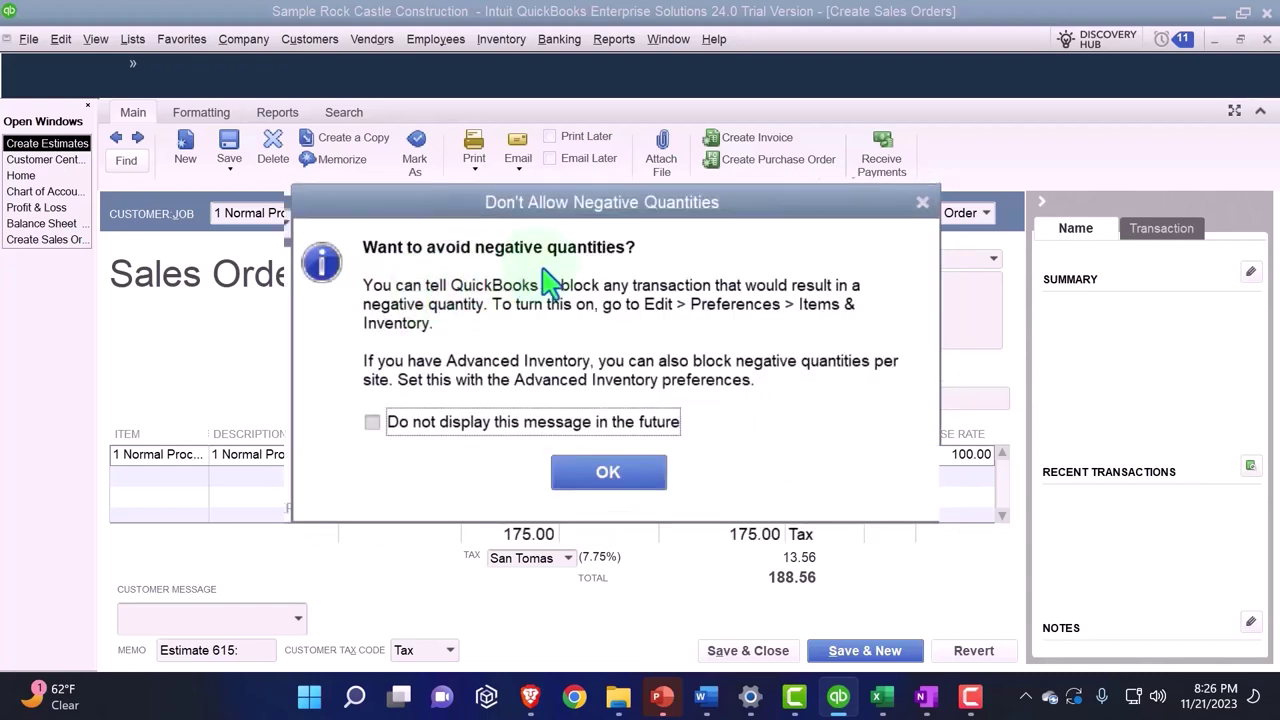
click(595, 476)
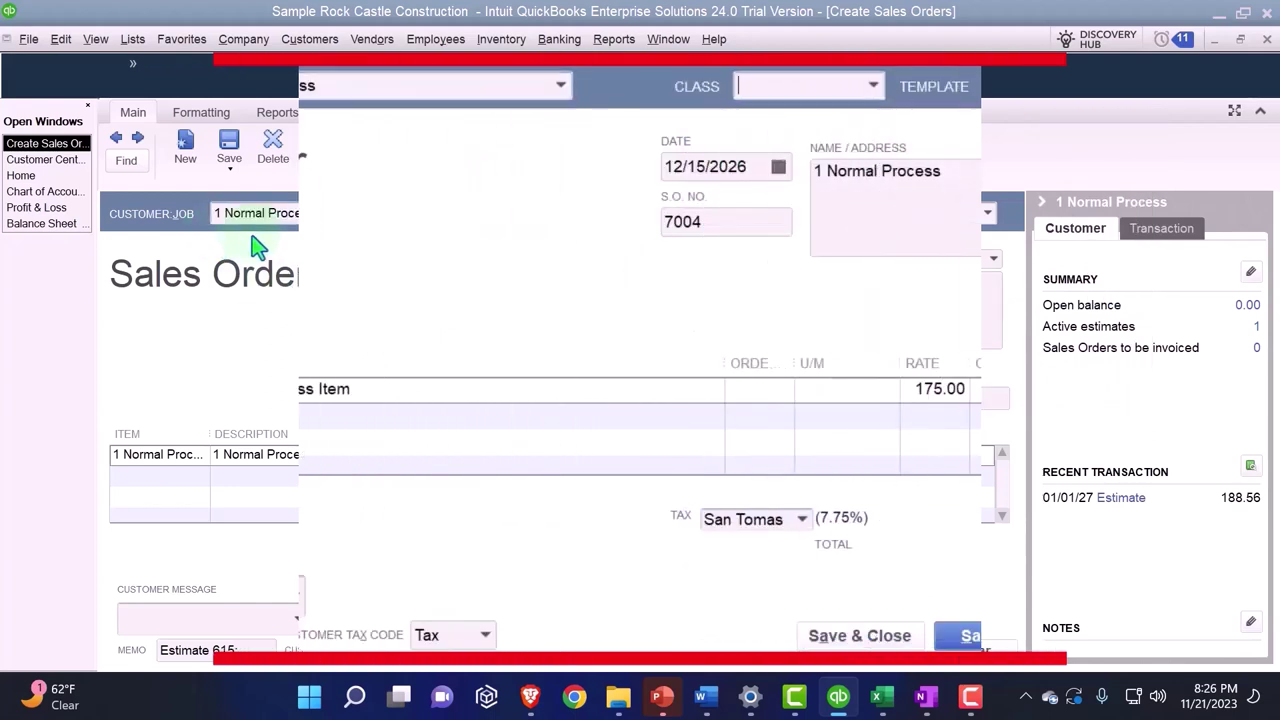
Set the sales order's date to 01/02/2027
key(Tab)
key(Tab)
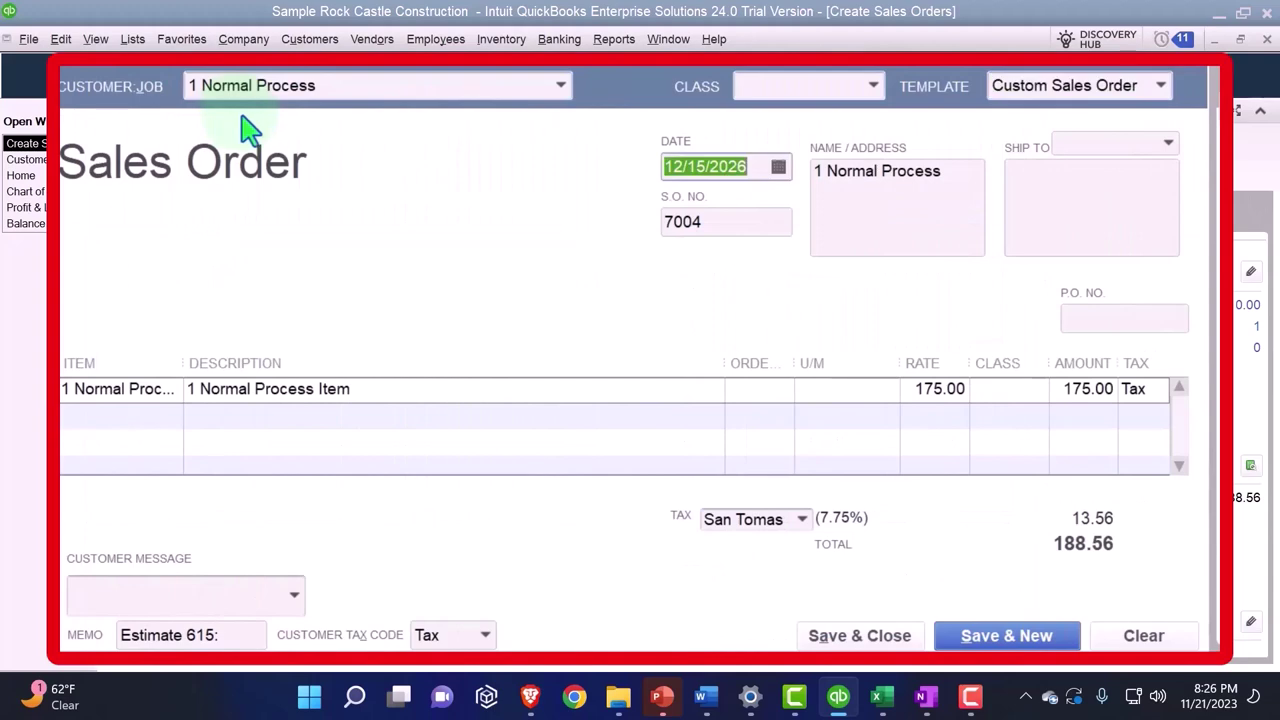
text(01)
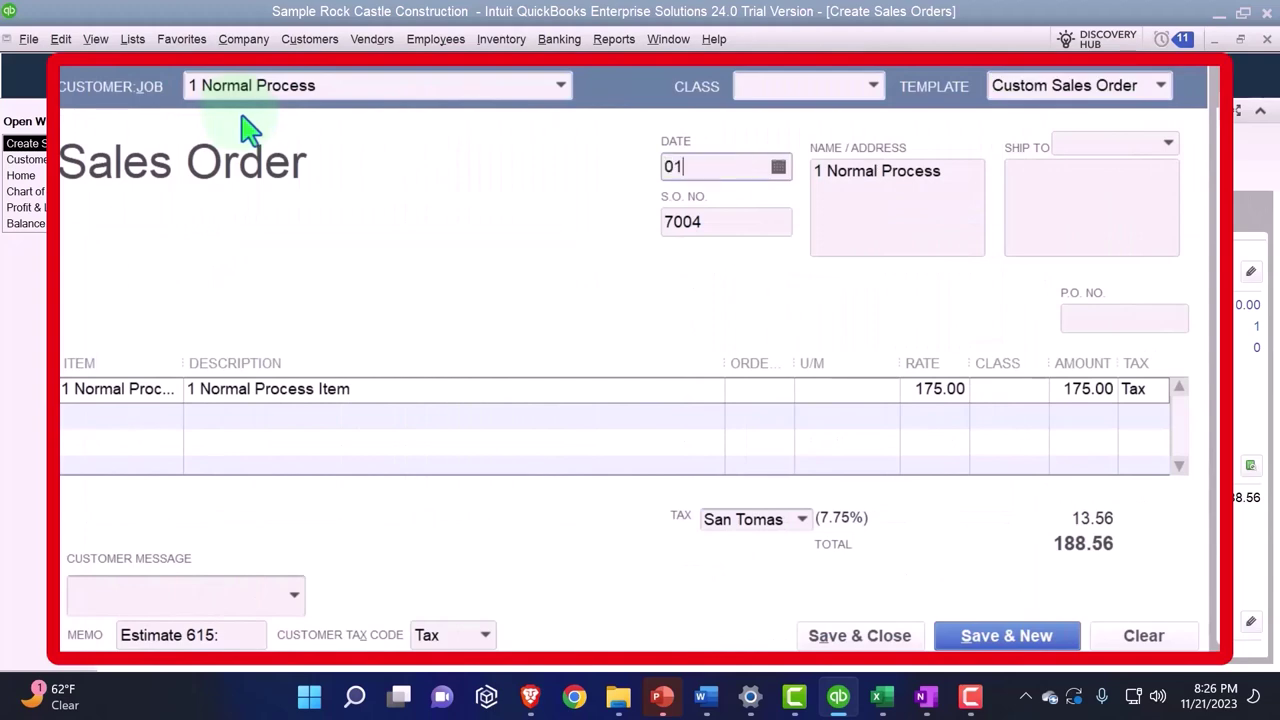
text(0127)
key(BackSpace)
key(BackSpace)
key(BackSpace)
key(BackSpace)
text(0227)
key(Tab)
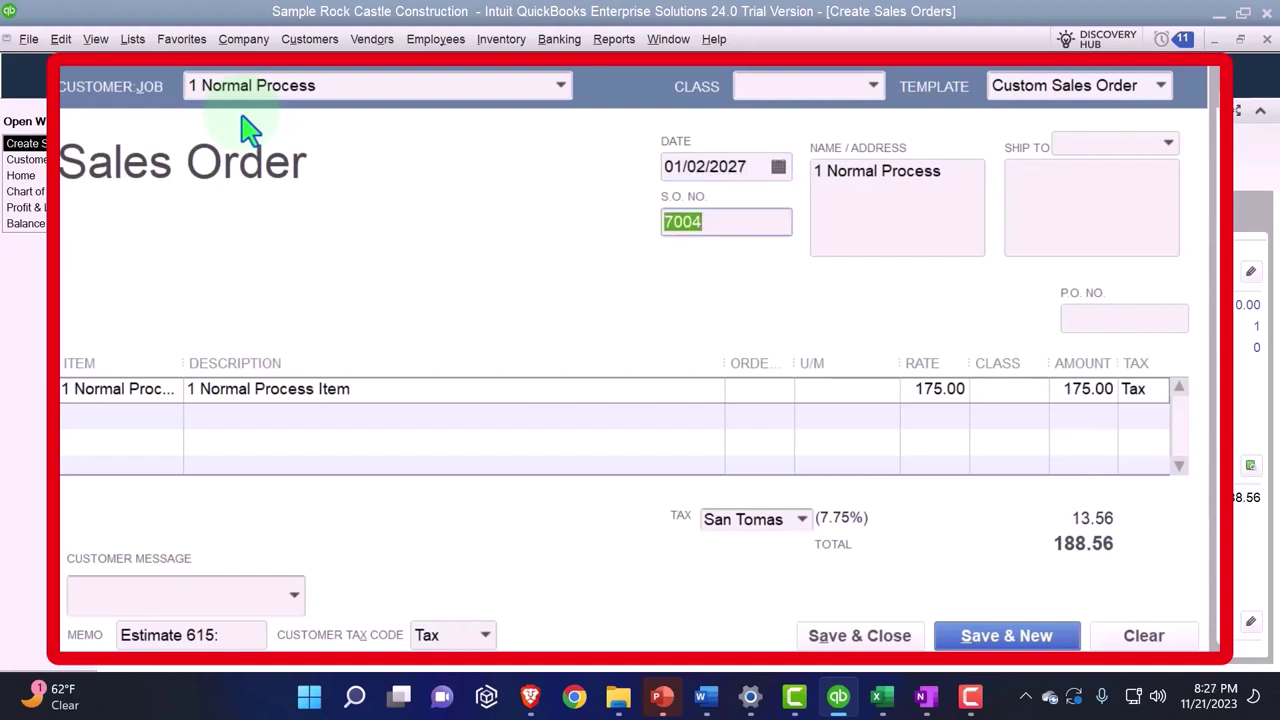
Fill in the customer's purchase order number on the sales order, leaving the sales order number and address fields as they are
key(Tab)
key(Tab)
key(Tab)
key(Tab)
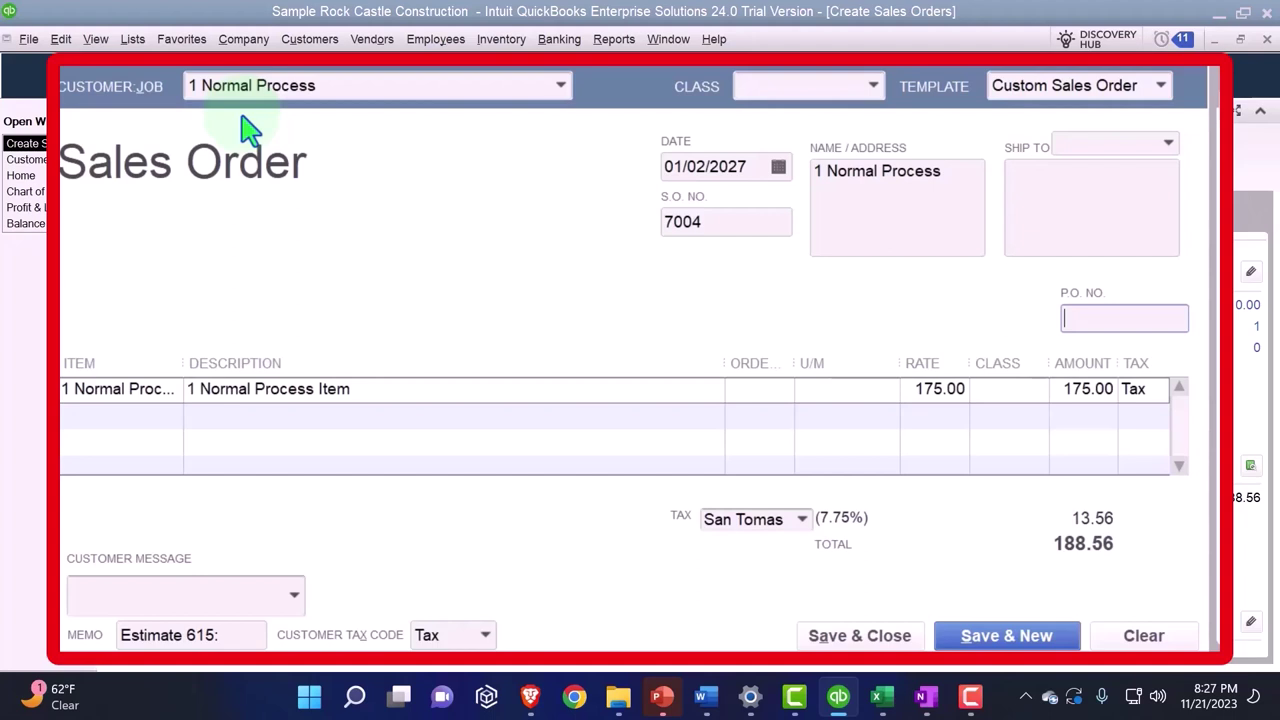
text(KDsje)
key(Tab)
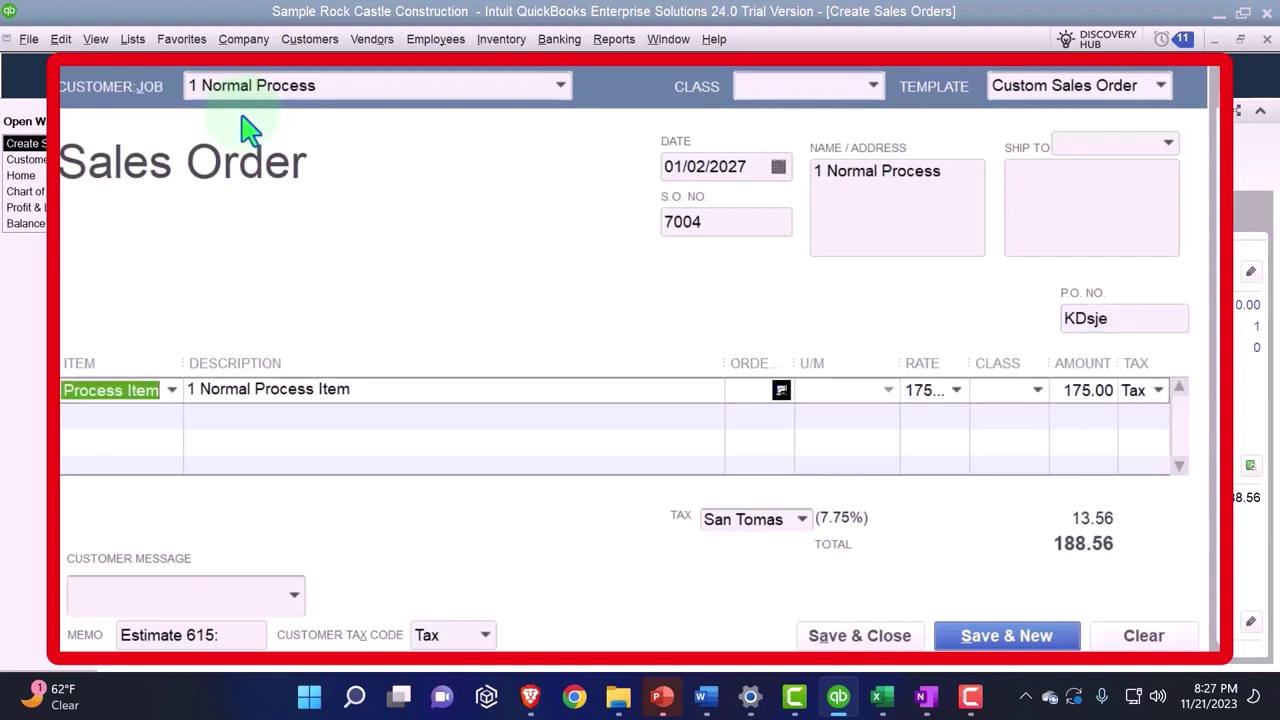
Enter a rate of 175 for the 1 Normal Process Item line and hide the customer summary beside the form
key(Tab)
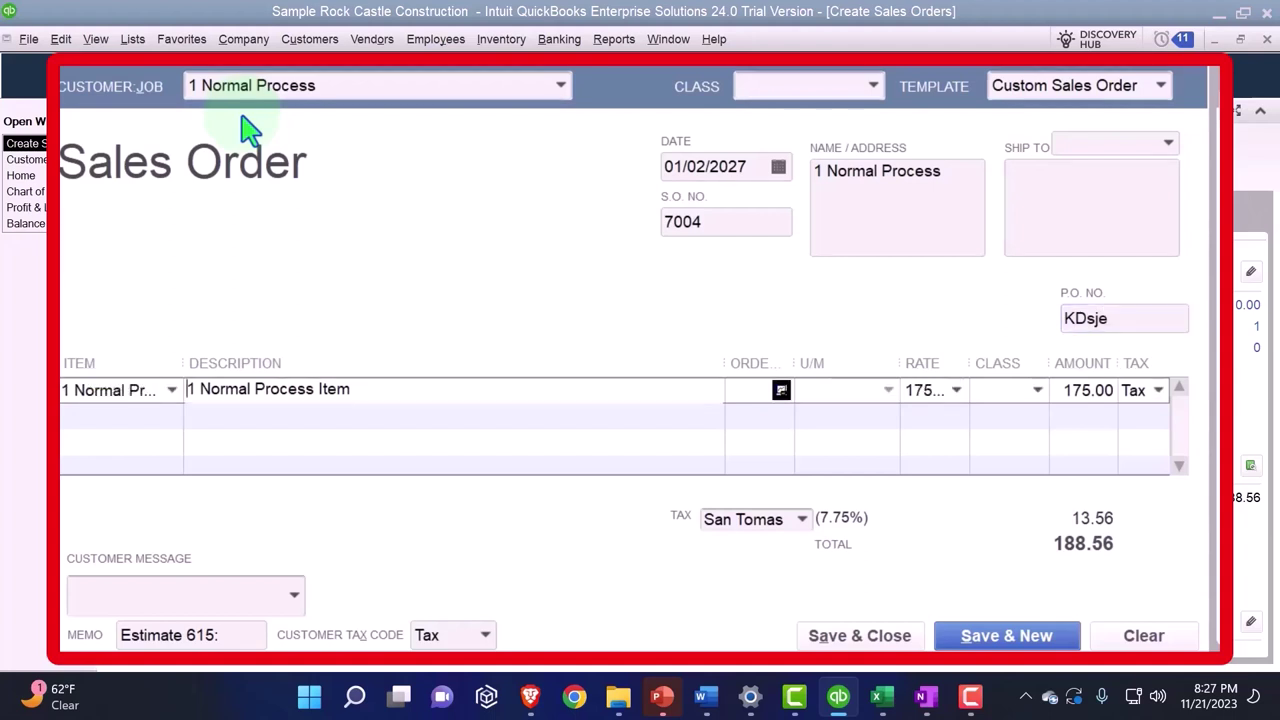
key(Tab)
key(Tab)
key(Tab)
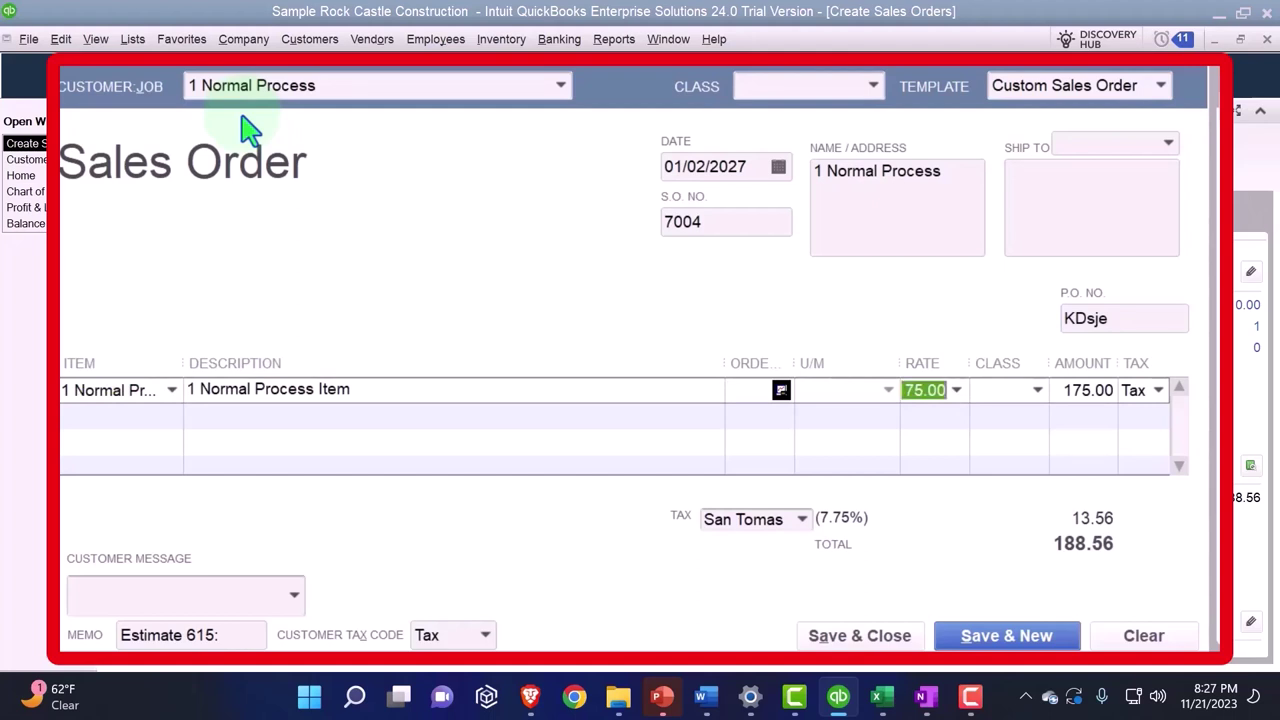
text(175)
key(Tab)
key(Tab)
key(Tab)
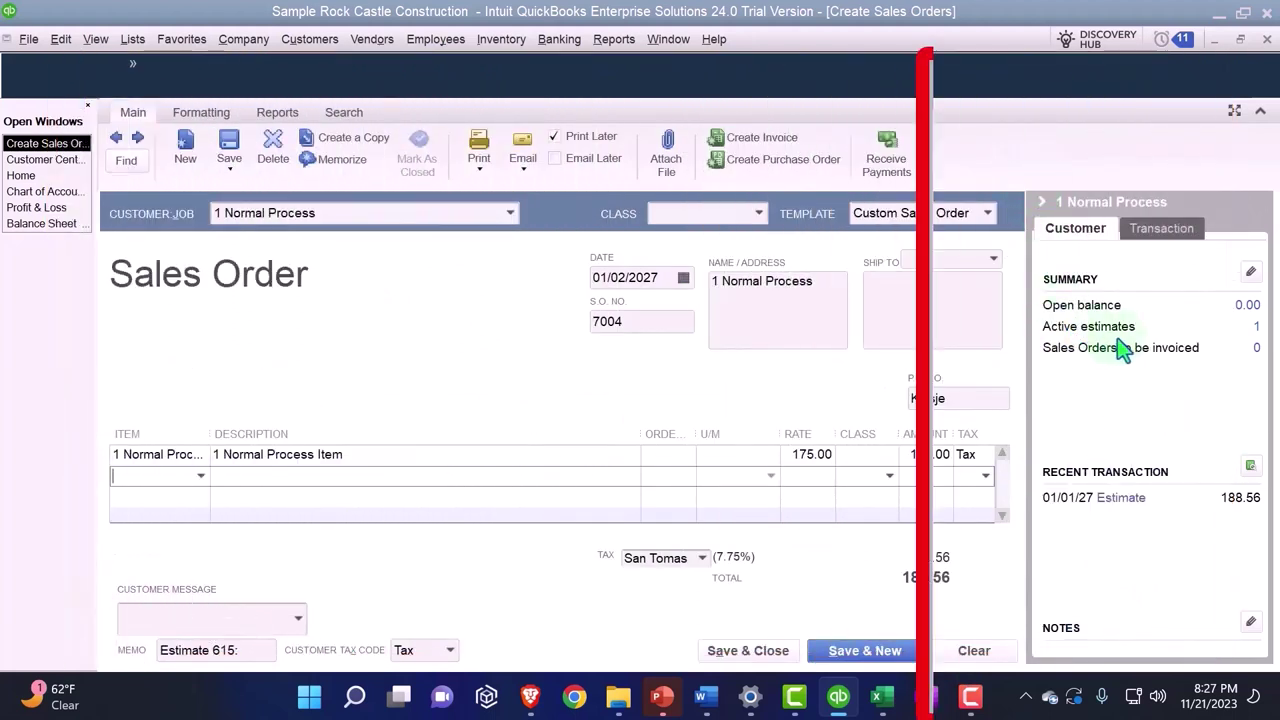
click(946, 69)
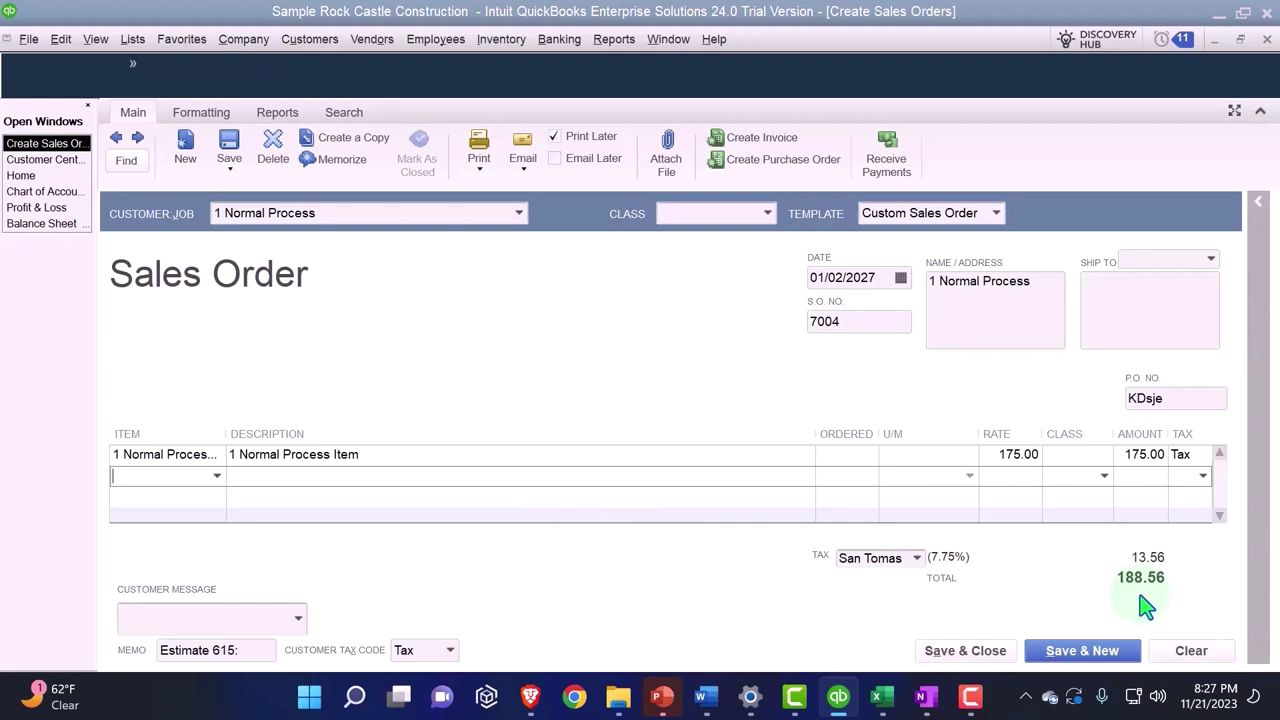
Turn off Print Later for the sales order, save it and close the form
click(555, 137)
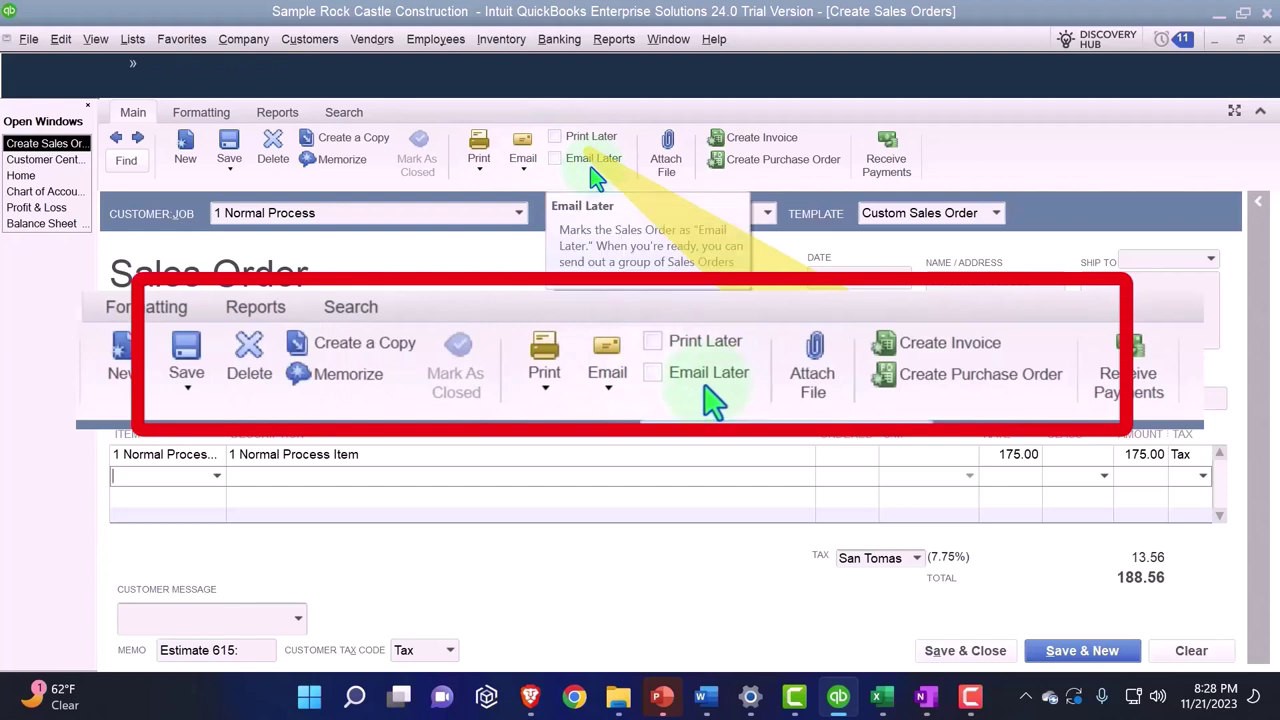
click(229, 166)
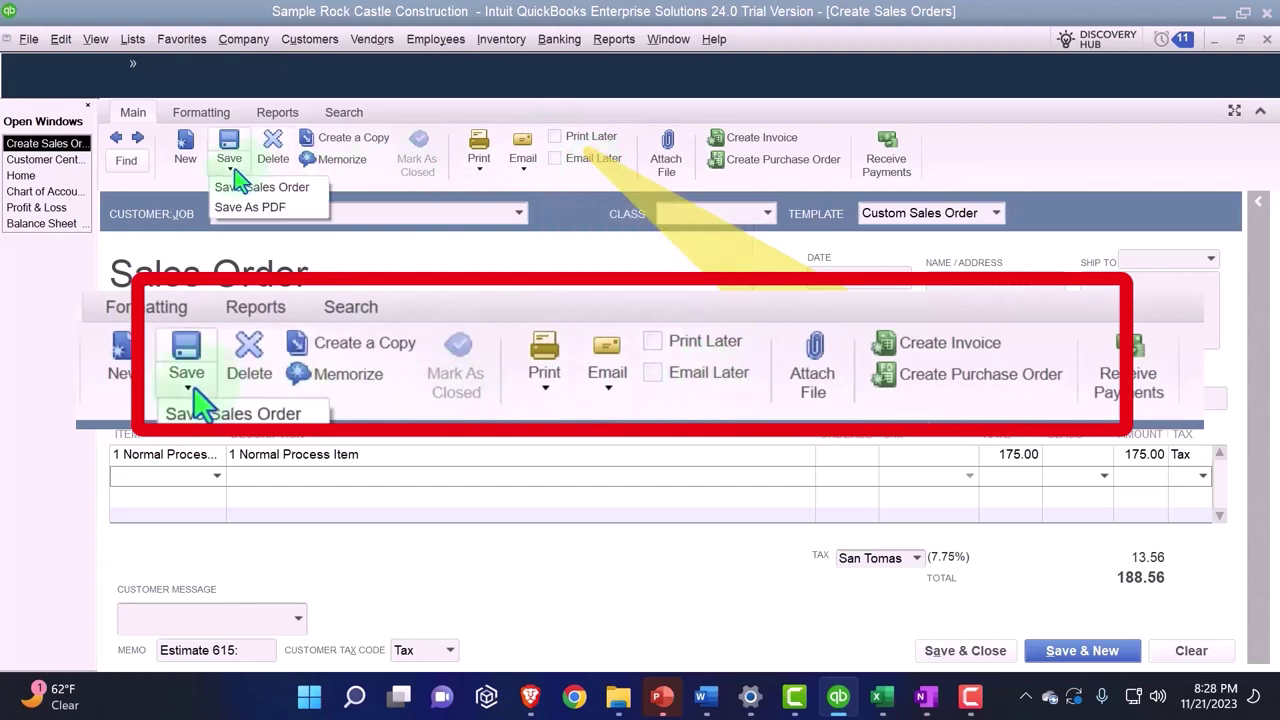
click(312, 190)
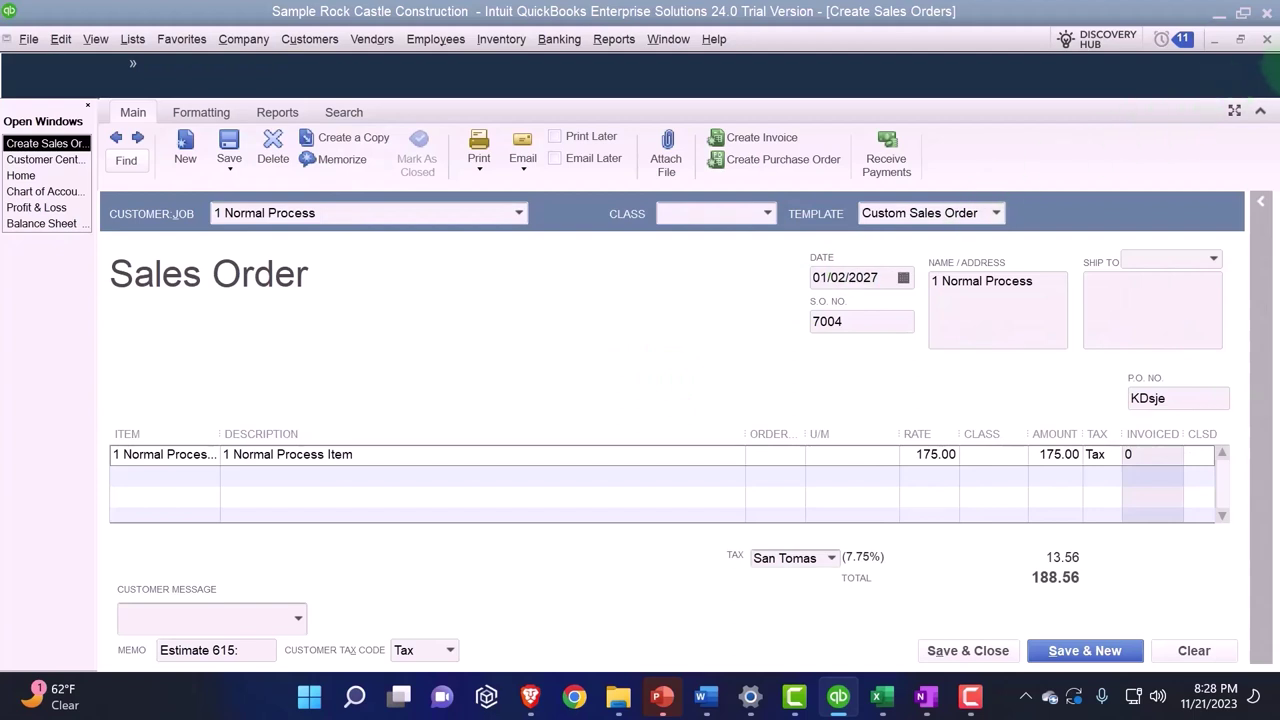
click(1268, 40)
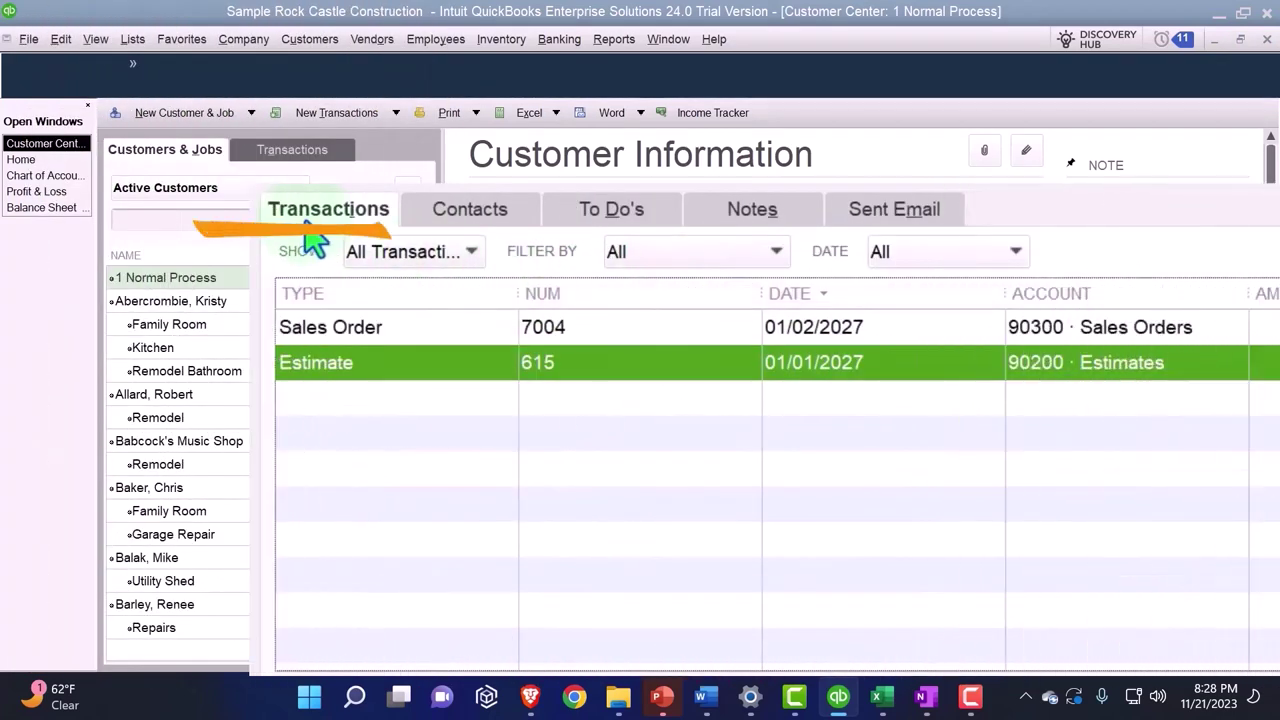
click(1008, 254)
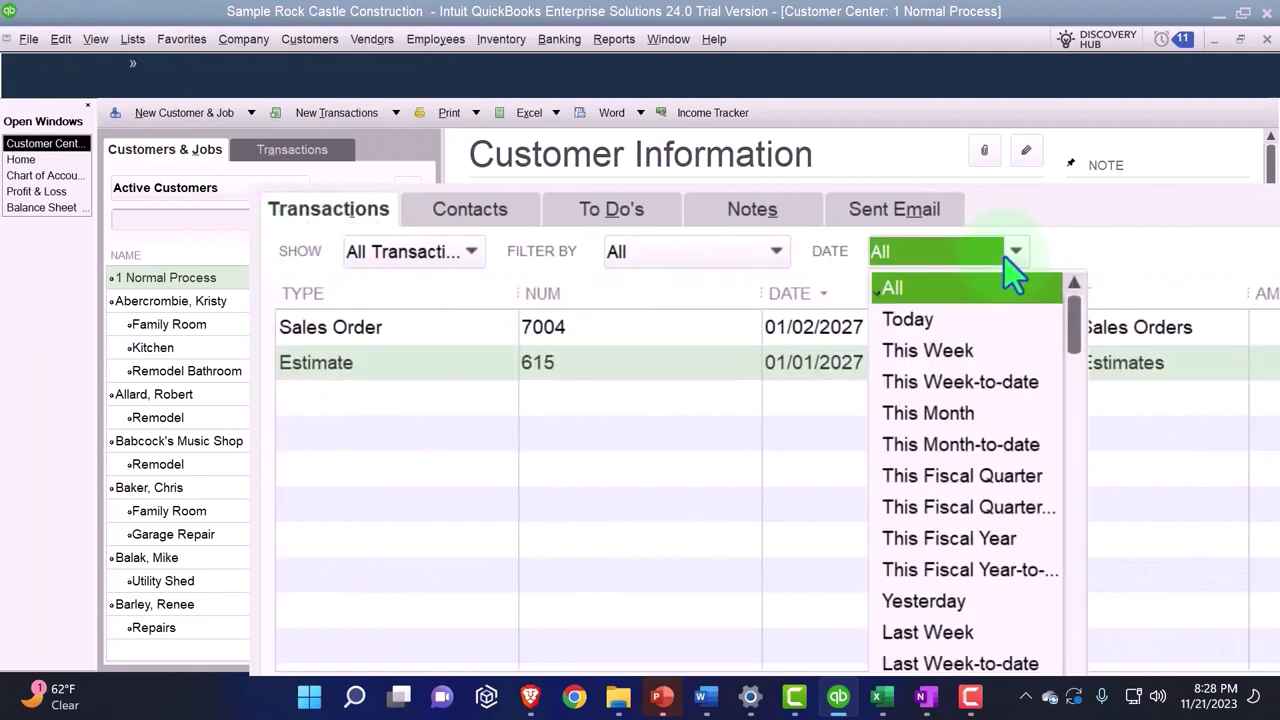
click(1004, 256)
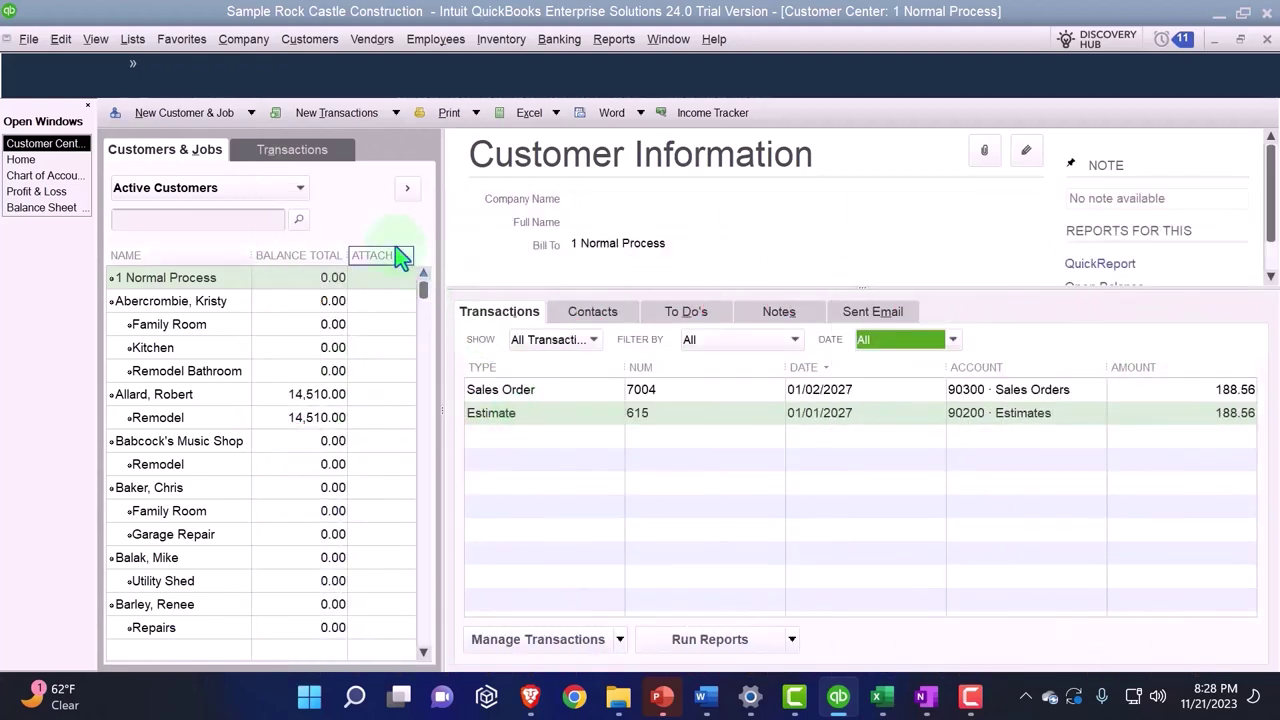
View the QuickReport of the non-posting Sales Orders account from the Chart of Accounts and close the report
click(132, 39)
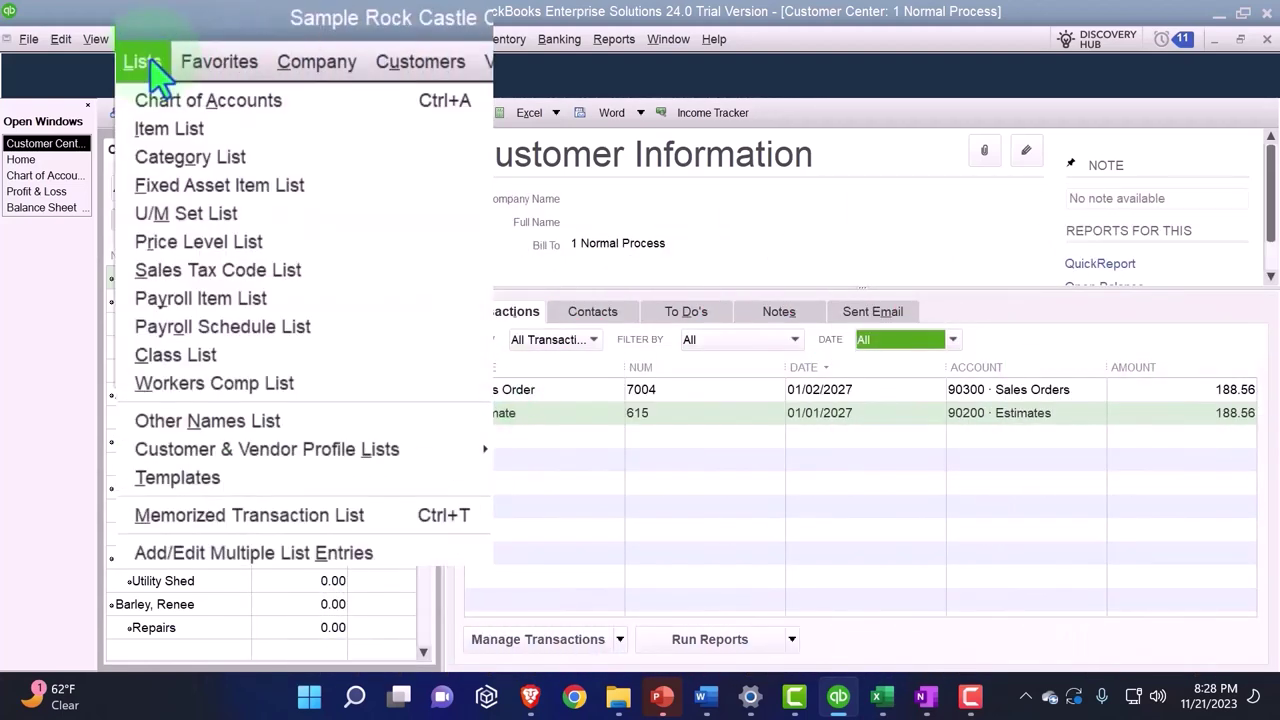
click(190, 100)
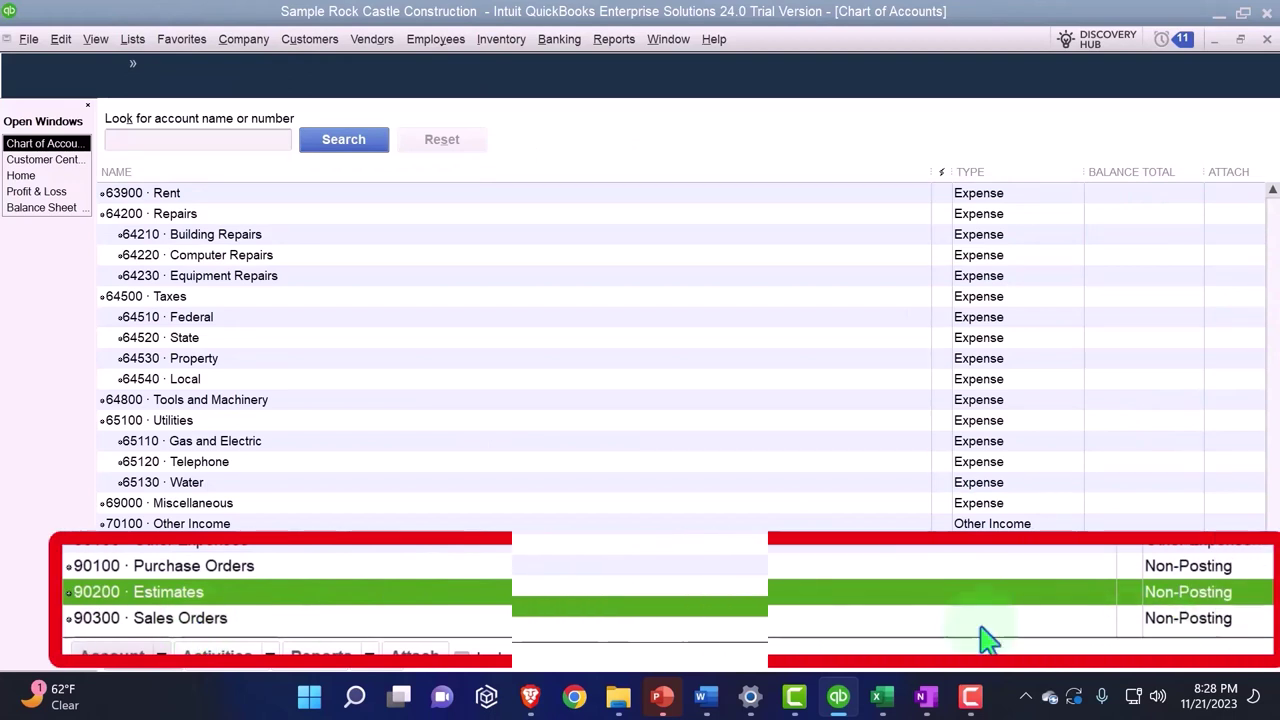
click(170, 628)
double_click(170, 628)
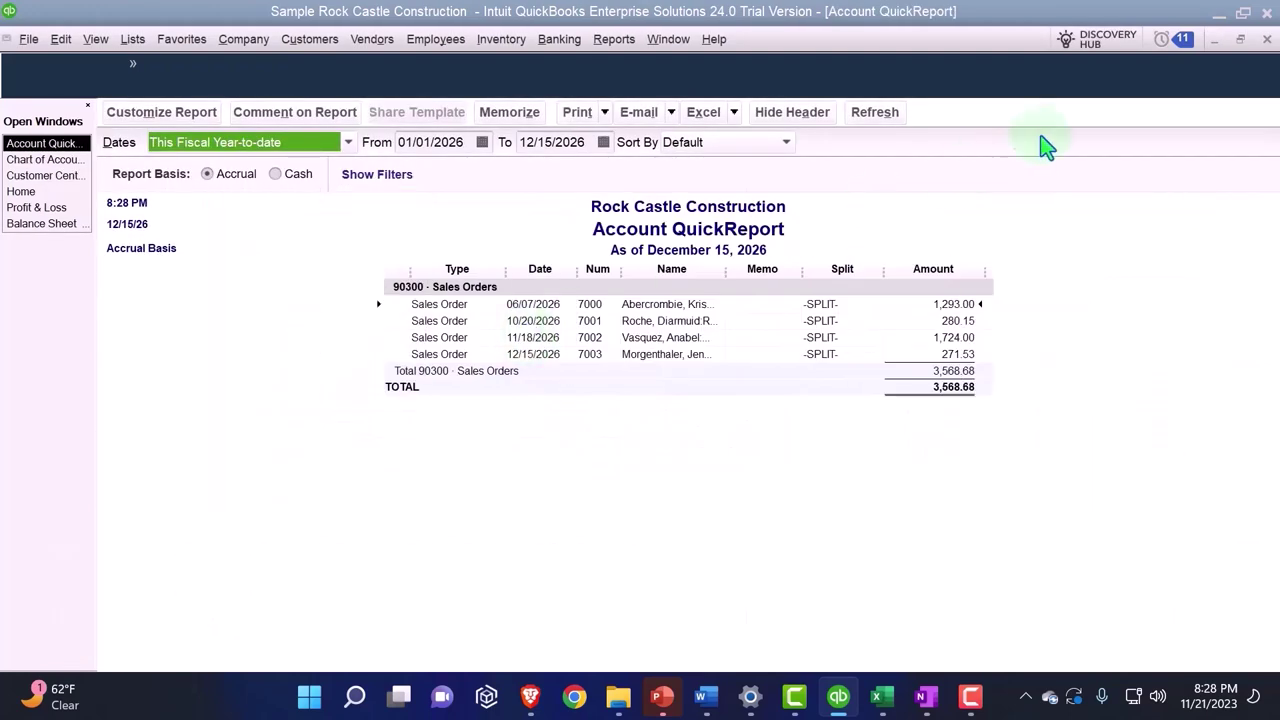
click(1267, 40)
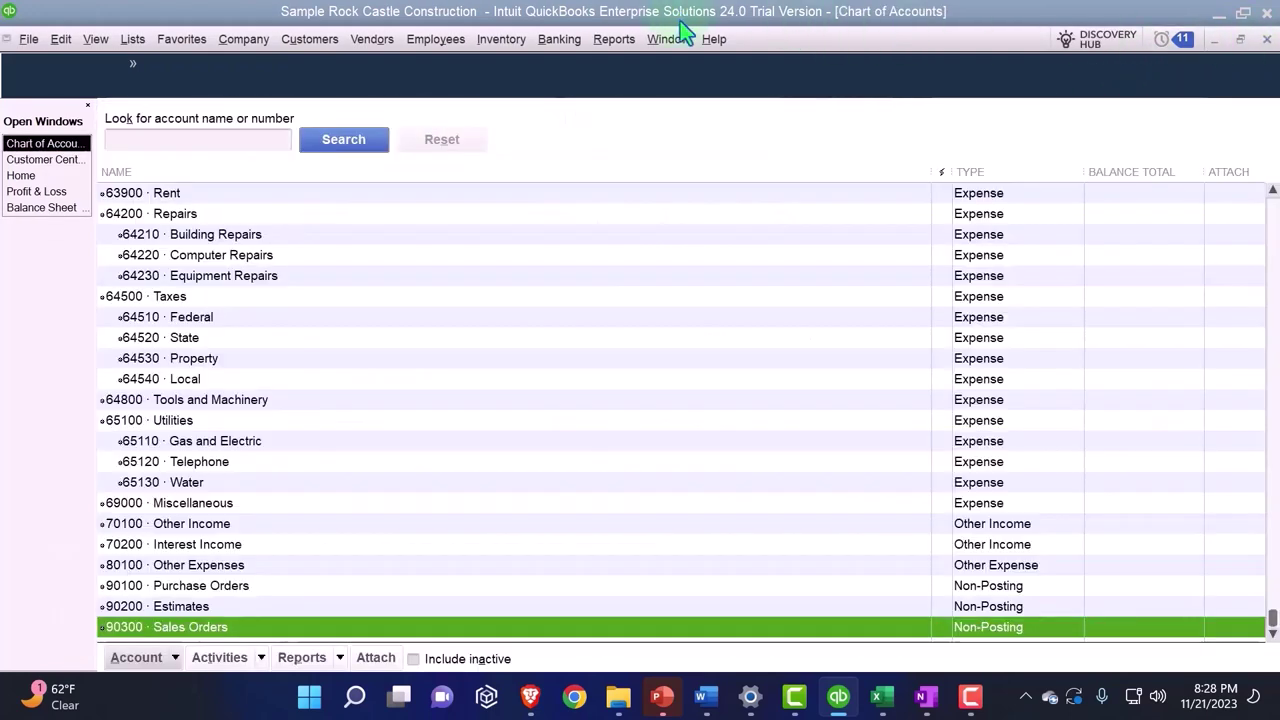
Run the Open Sales Orders by Customer report, review the open orders and close the report
click(614, 39)
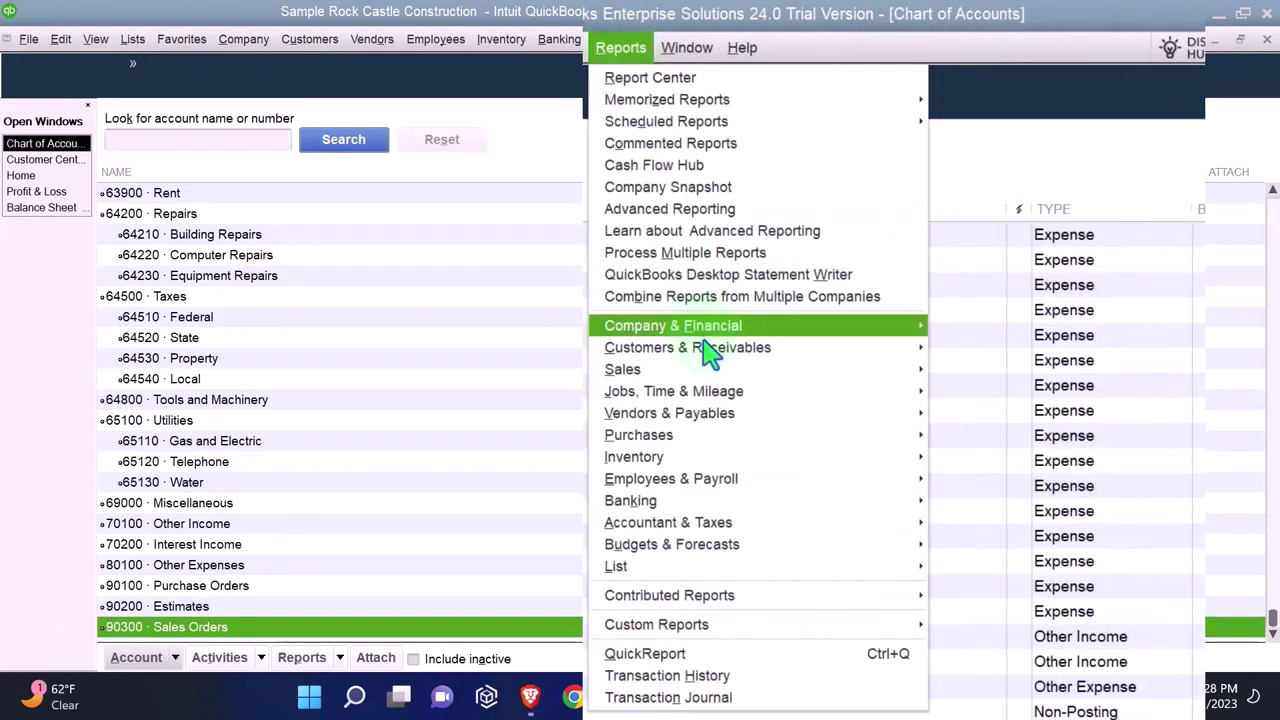
mouse_move(651, 380)
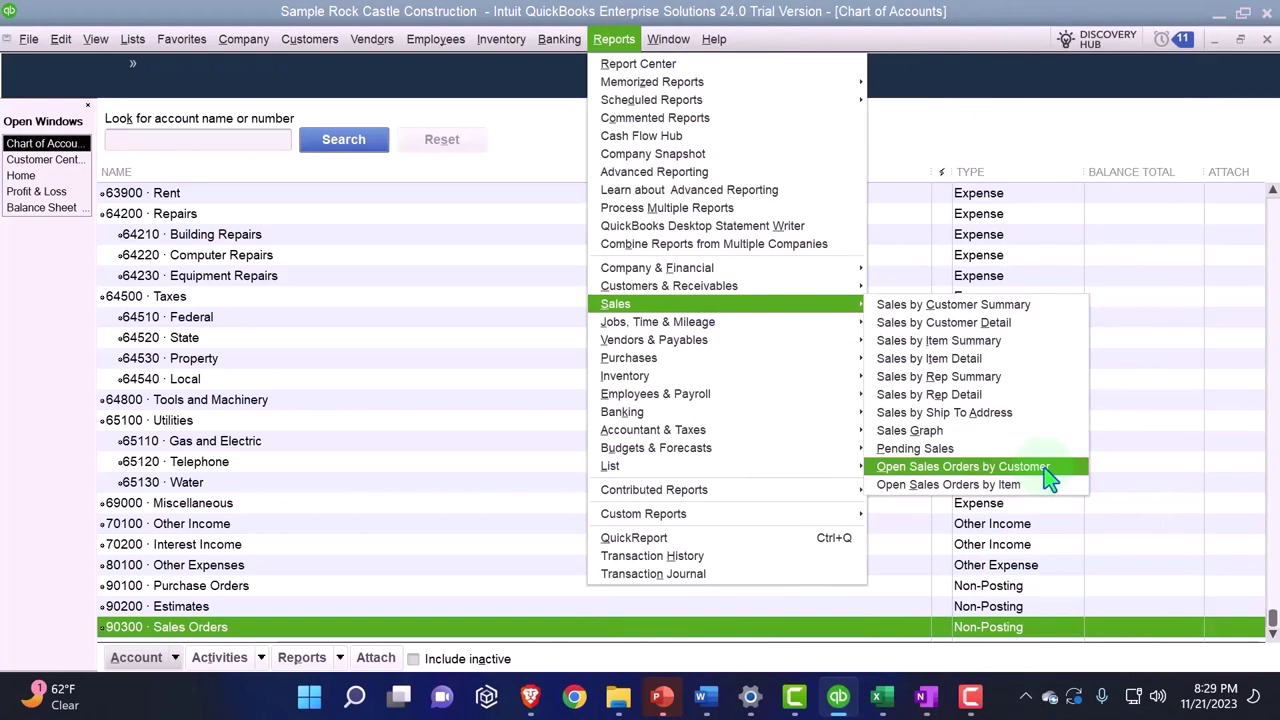
click(1045, 468)
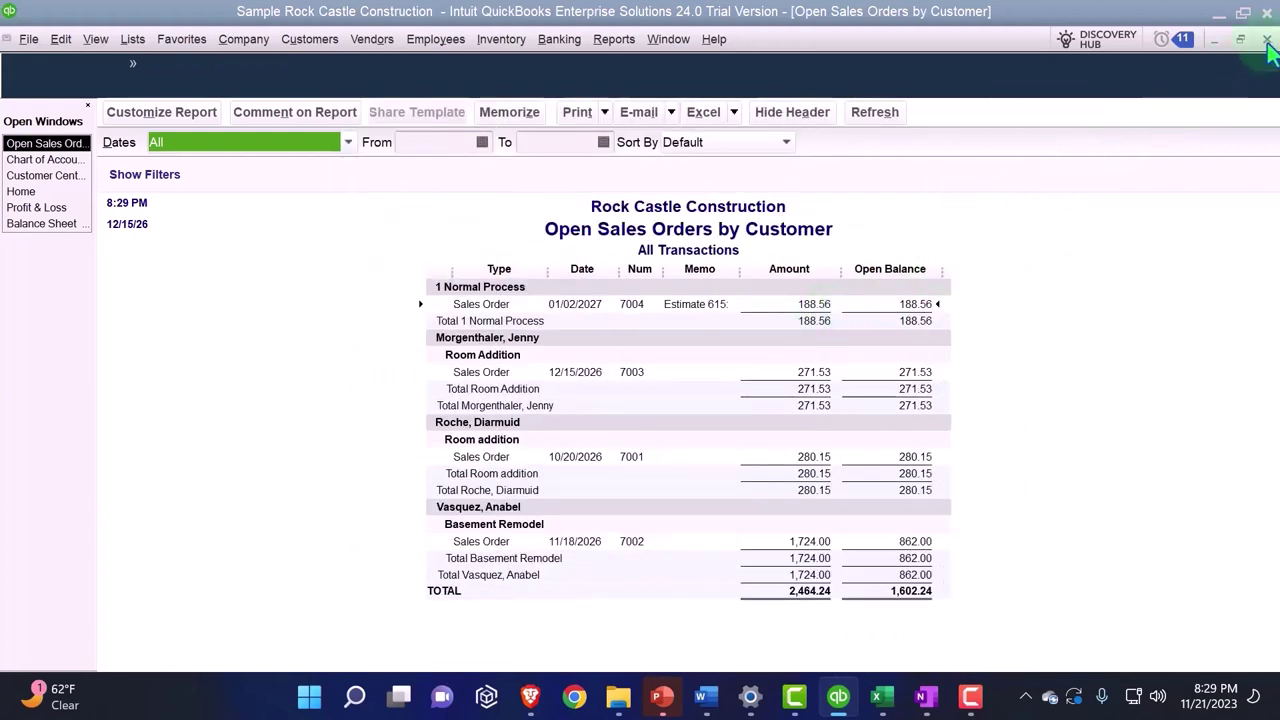
click(1267, 40)
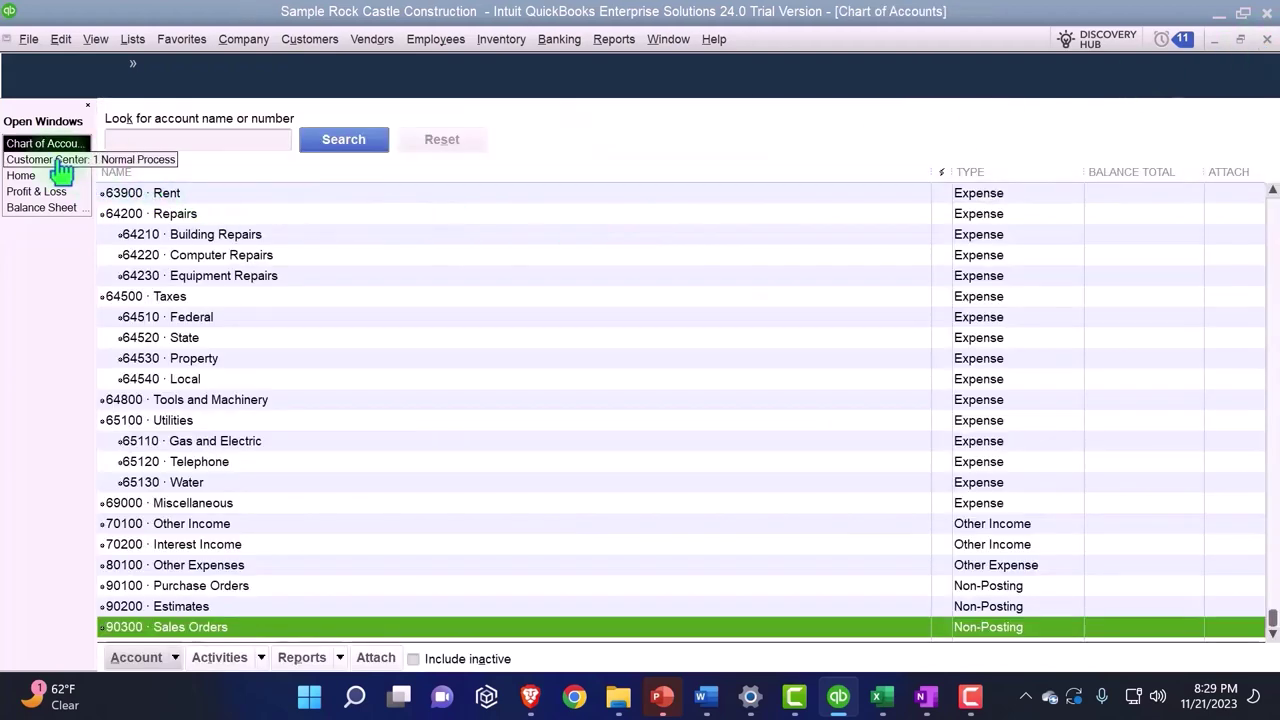
Check the 1 Normal Process customer's sales order and estimate in the Customer Center and return to the Home page workflow
click(58, 160)
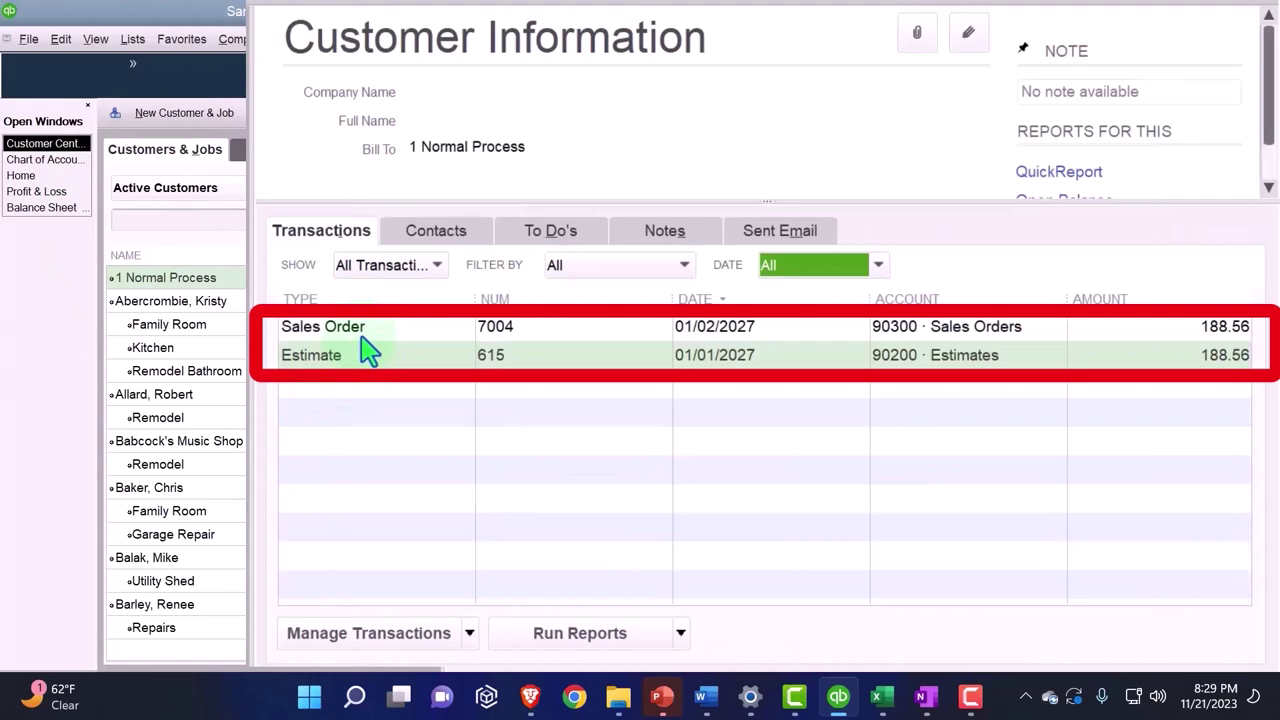
click(533, 395)
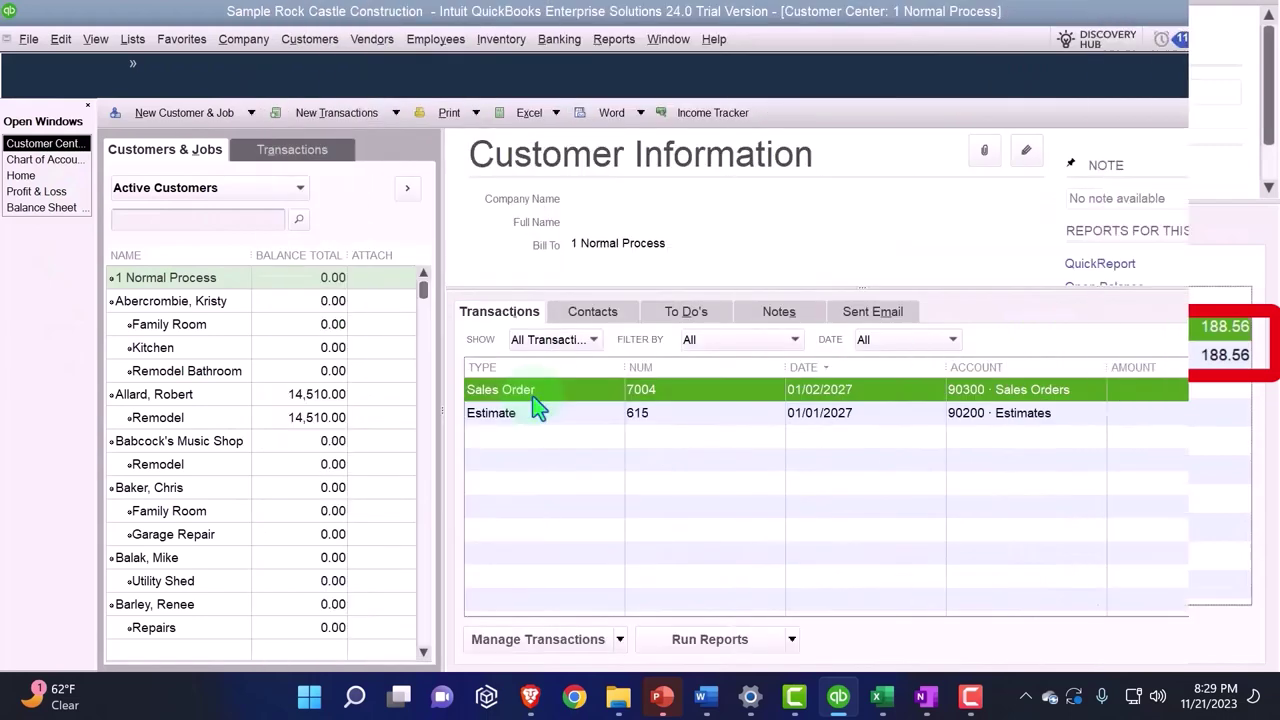
click(22, 175)
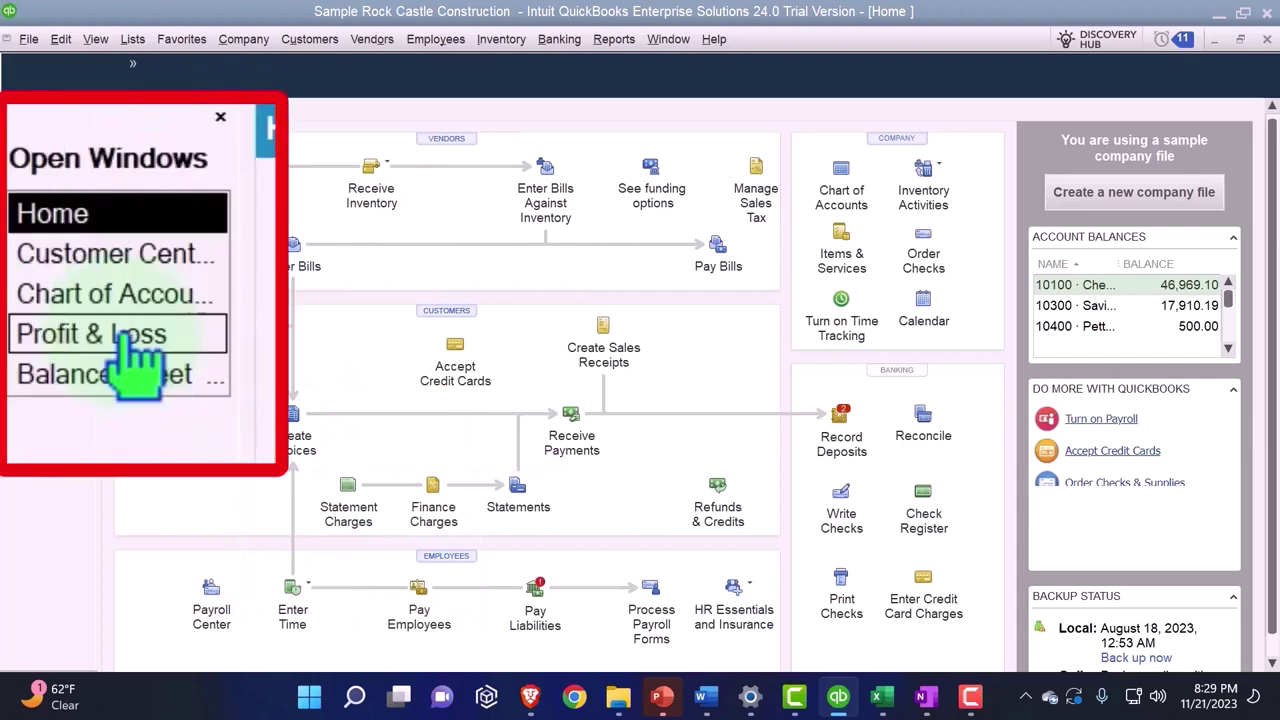
Open the 1 Normal Process customer's sales order from the Customer Center and create a purchase order from it for all allowed items
click(100, 251)
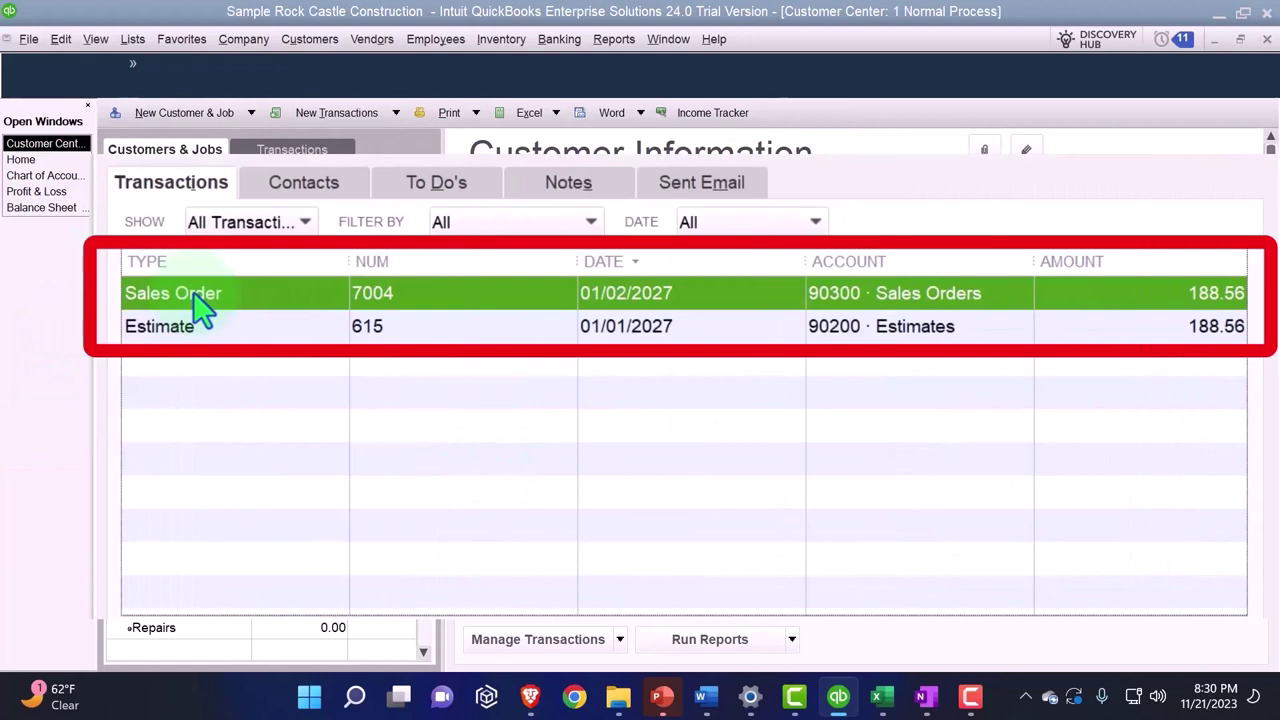
double_click(196, 300)
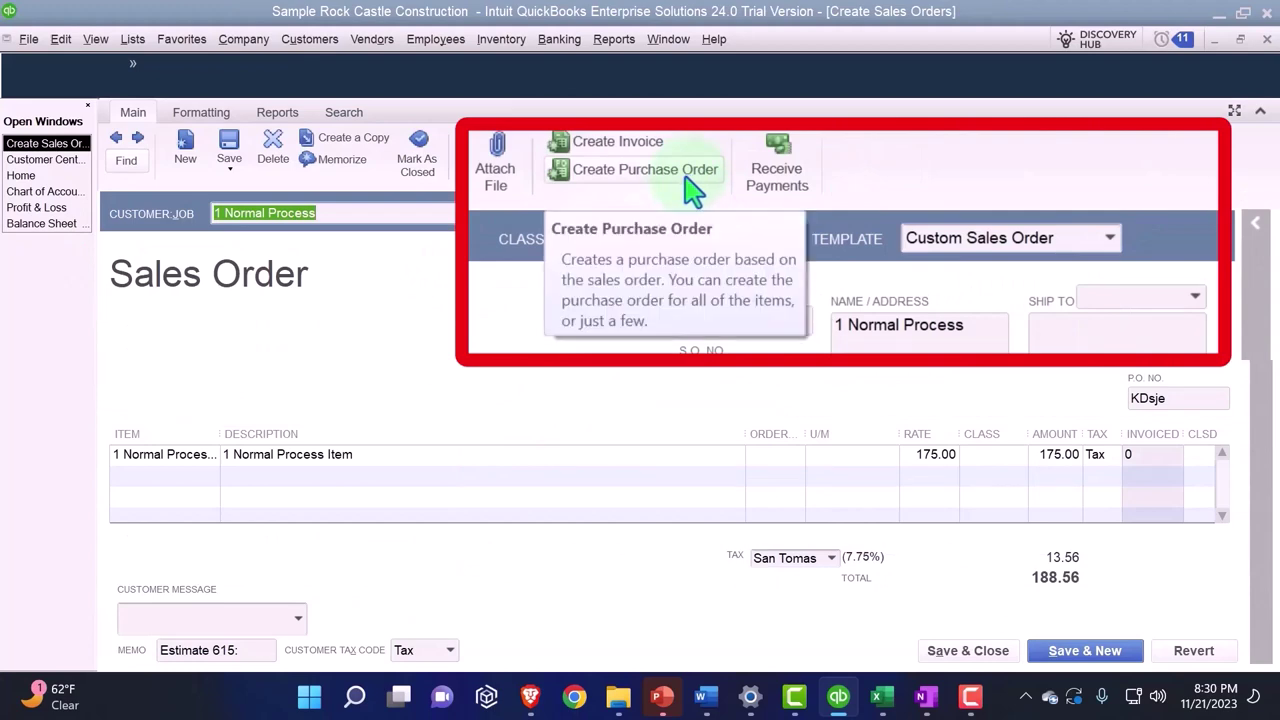
click(812, 164)
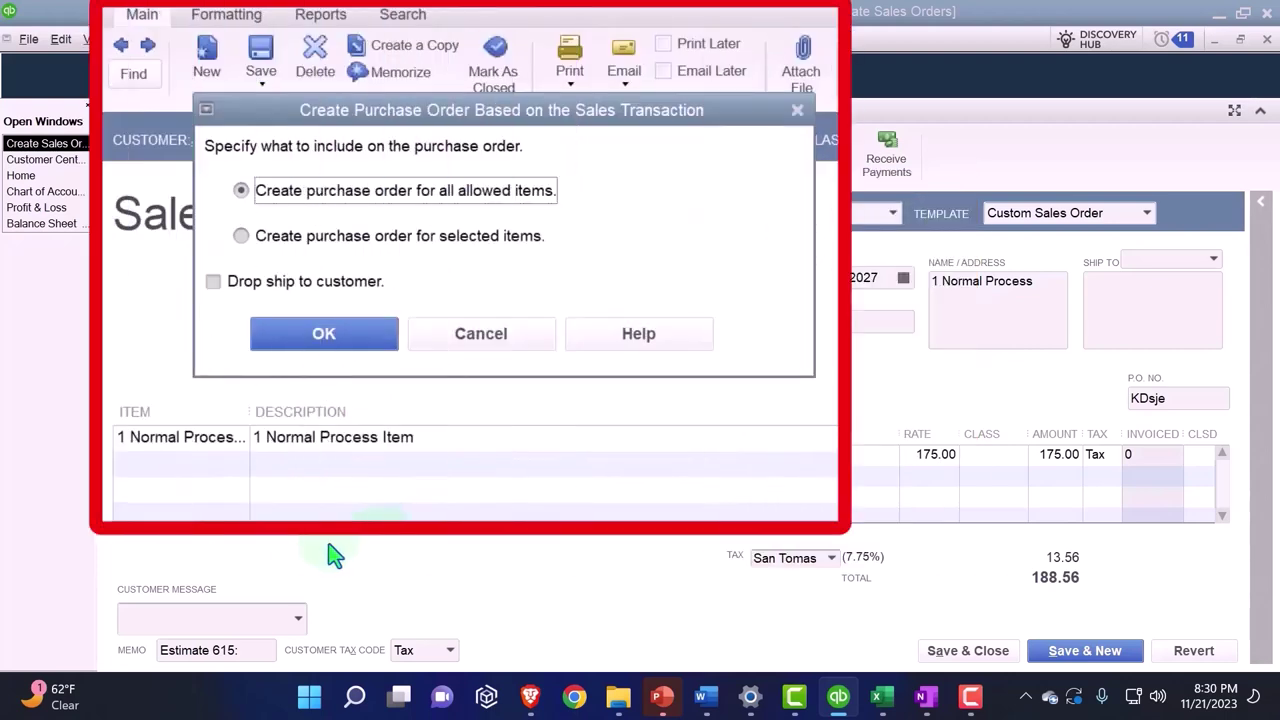
click(362, 336)
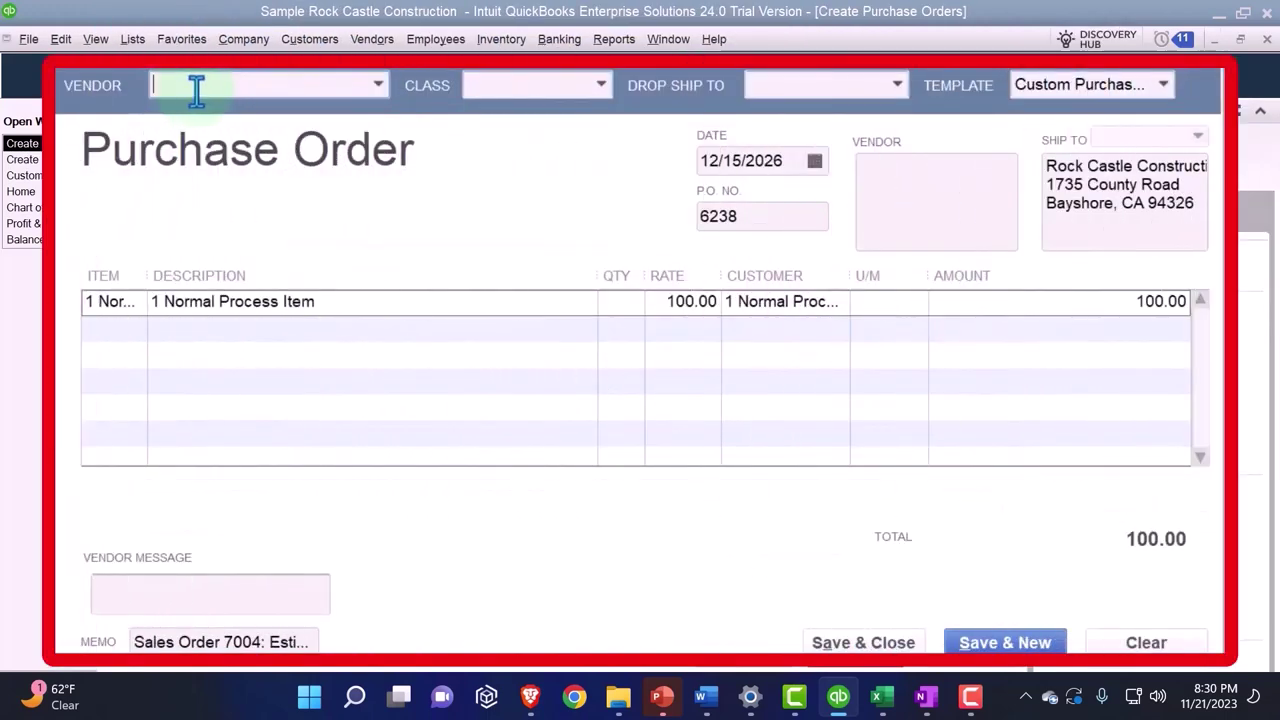
Enter 1 Normal Process Vendor as the purchase order's vendor and quick-add it to the vendor list
text(1 Normal Process)
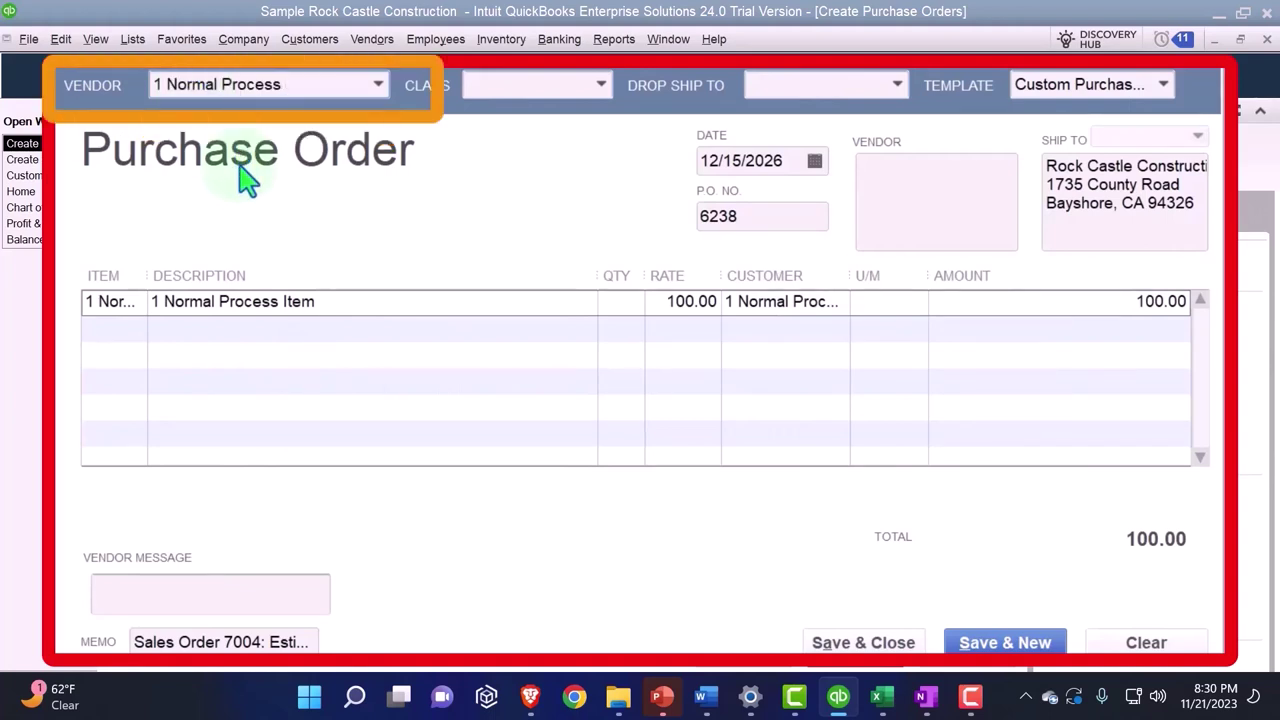
text( Vendor)
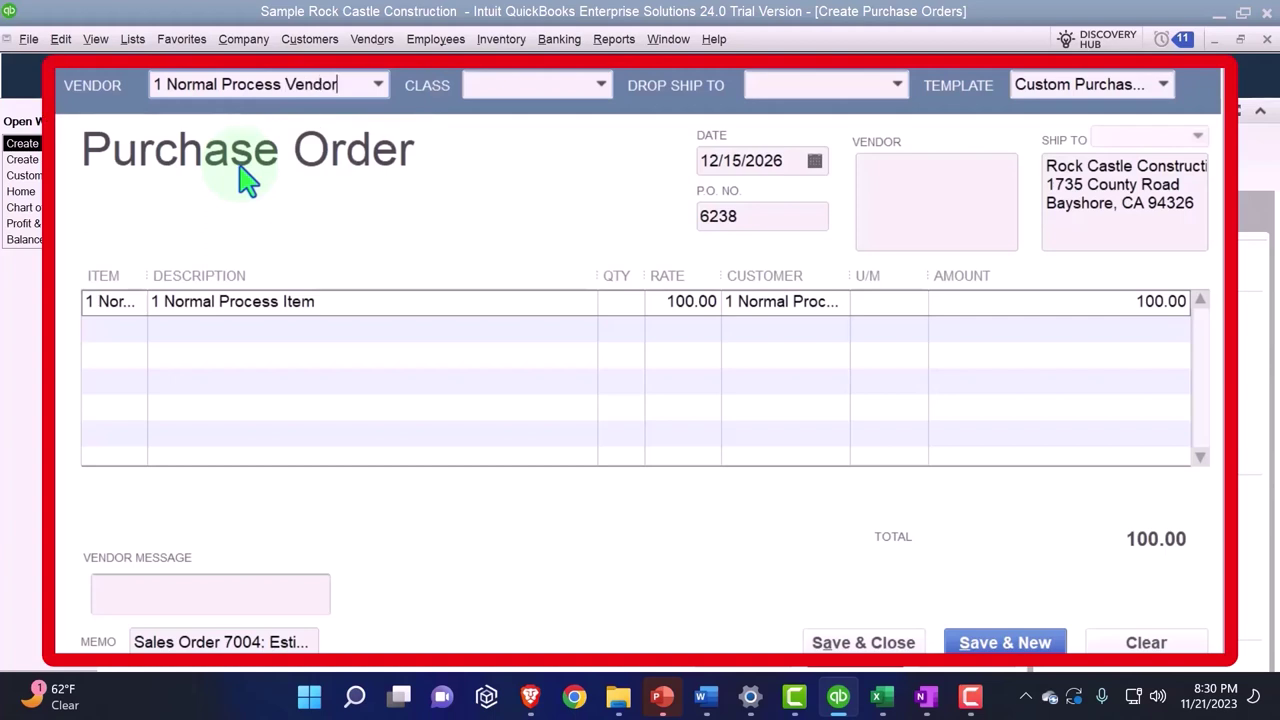
key(Tab)
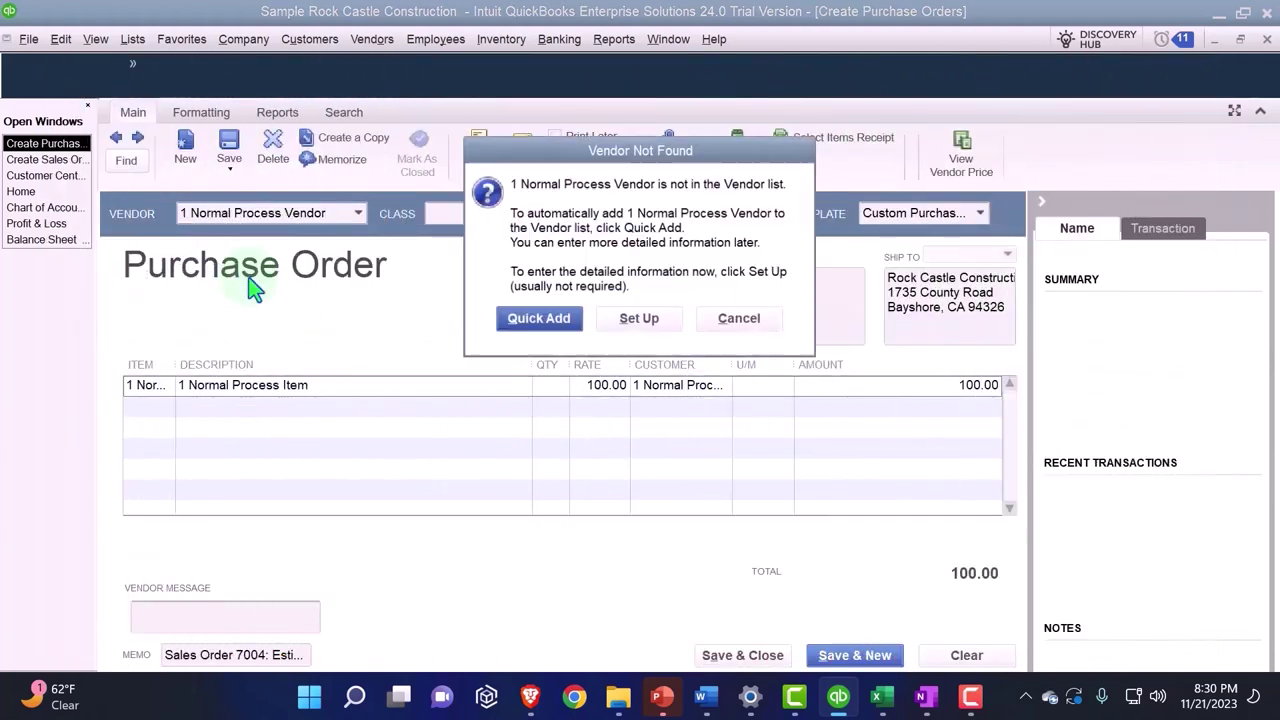
click(535, 318)
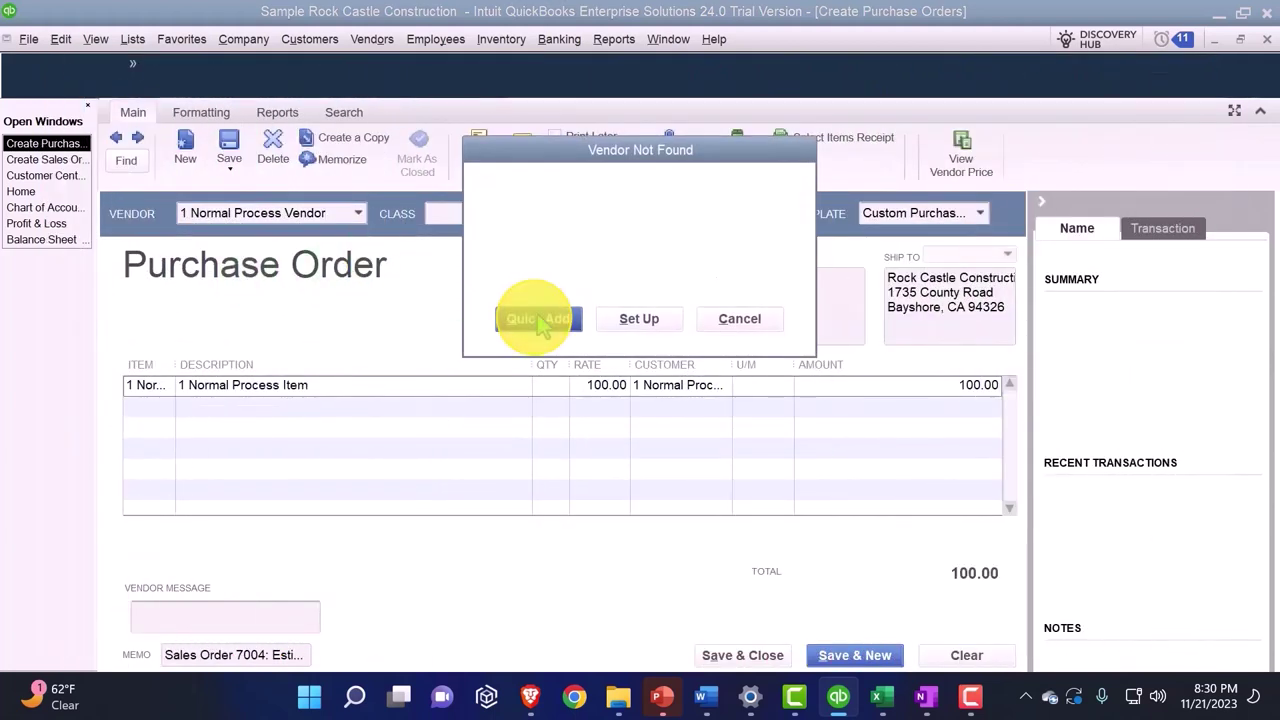
Set the purchase order date to 01/03/2027
key(Tab)
key(Tab)
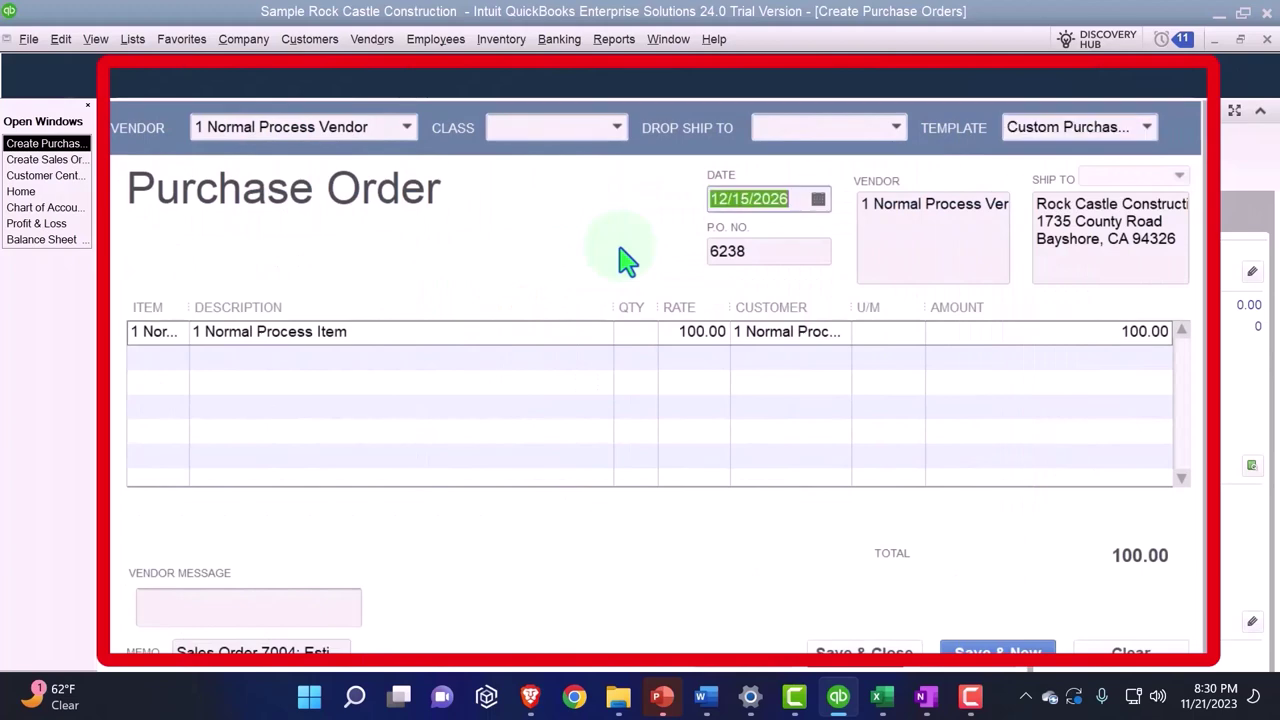
text(010)
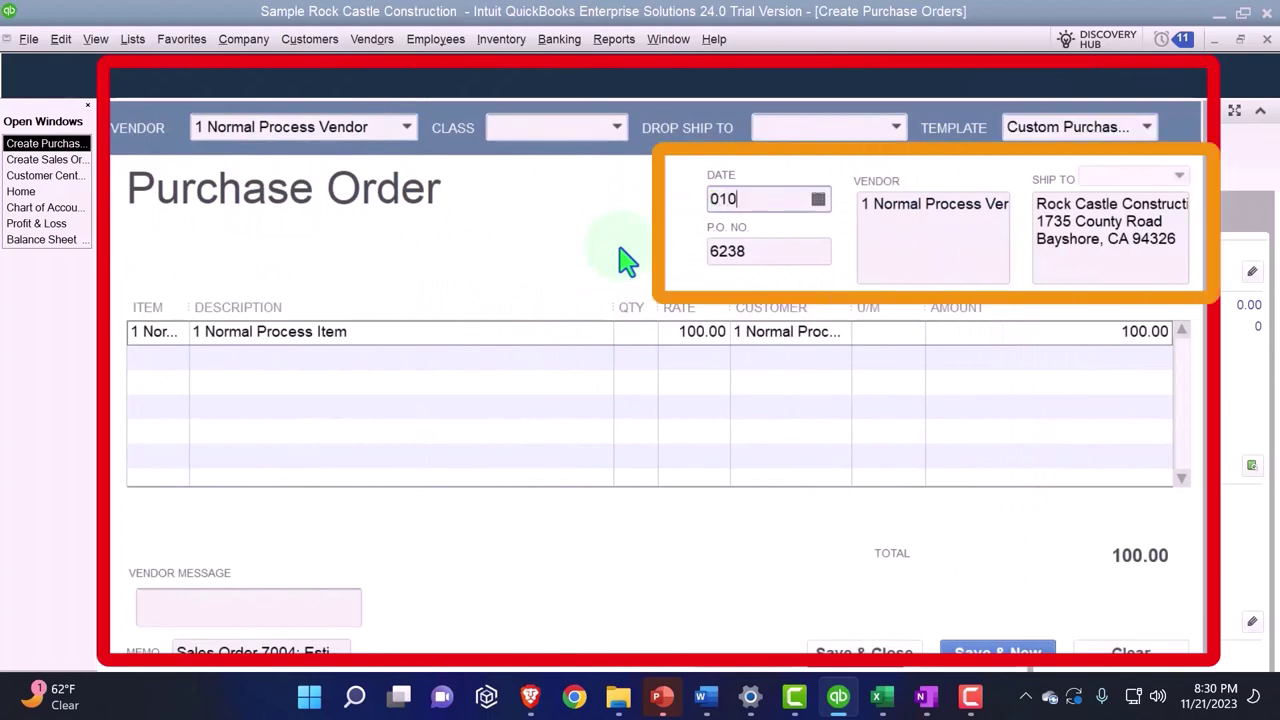
text(1/03/2027)
key(Tab)
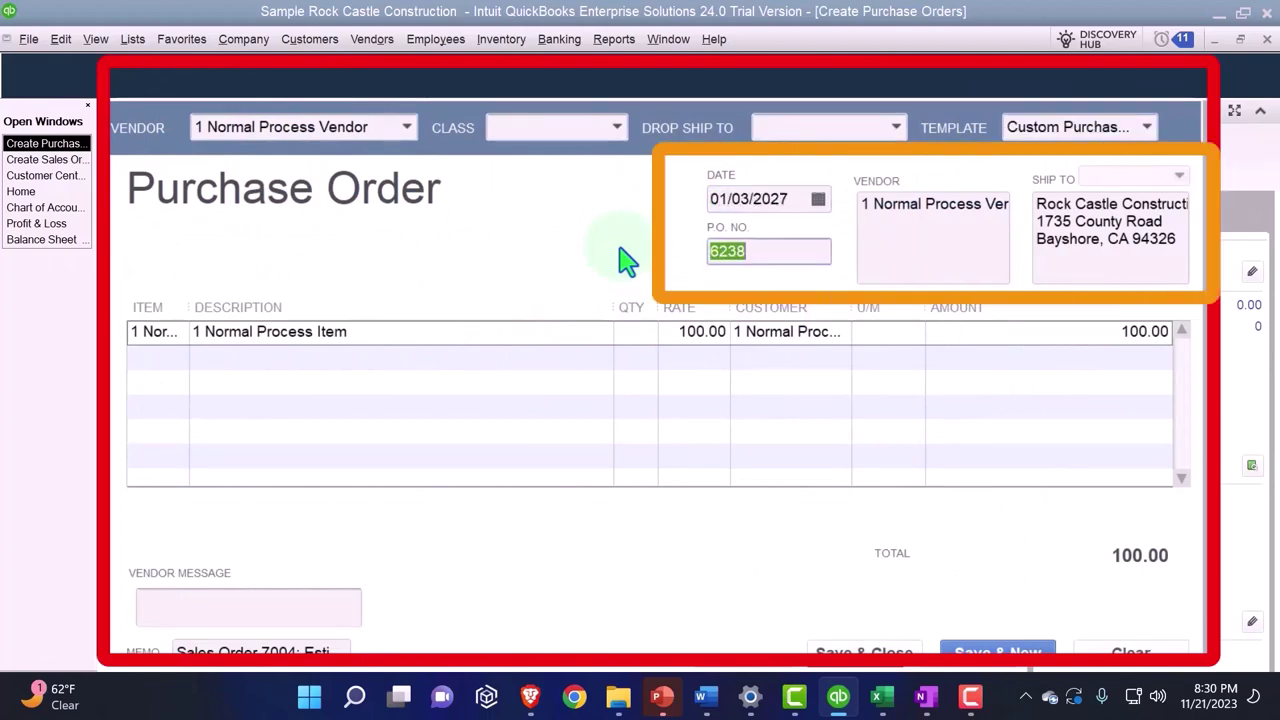
Collapse the vendor history pane, go through the purchase order's item line, then save and close the form
key(Tab)
key(Tab)
key(Tab)
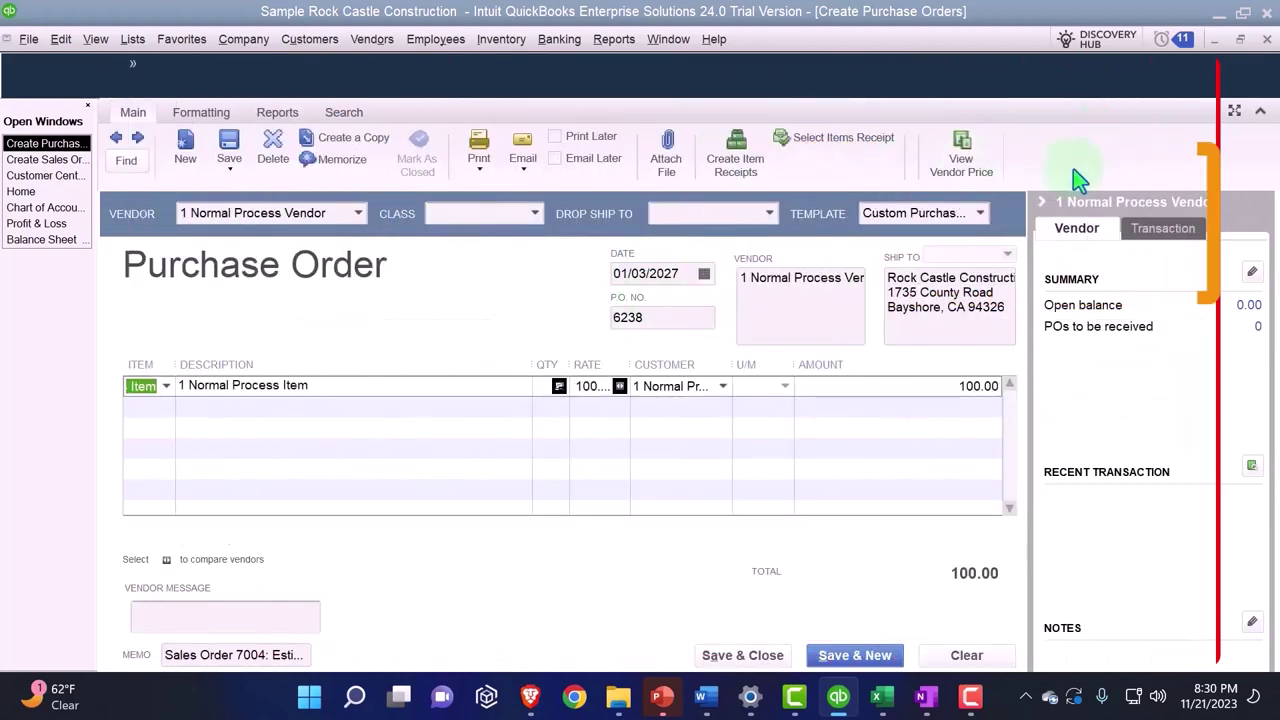
click(1041, 201)
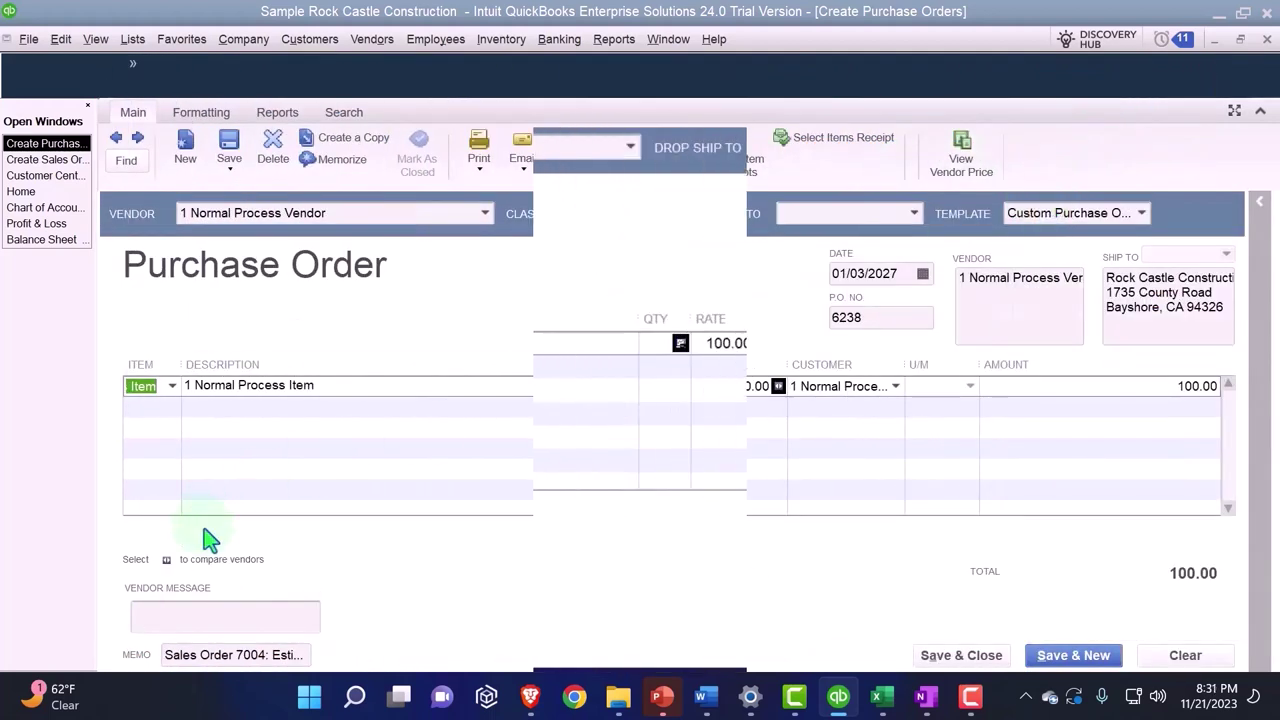
key(Tab)
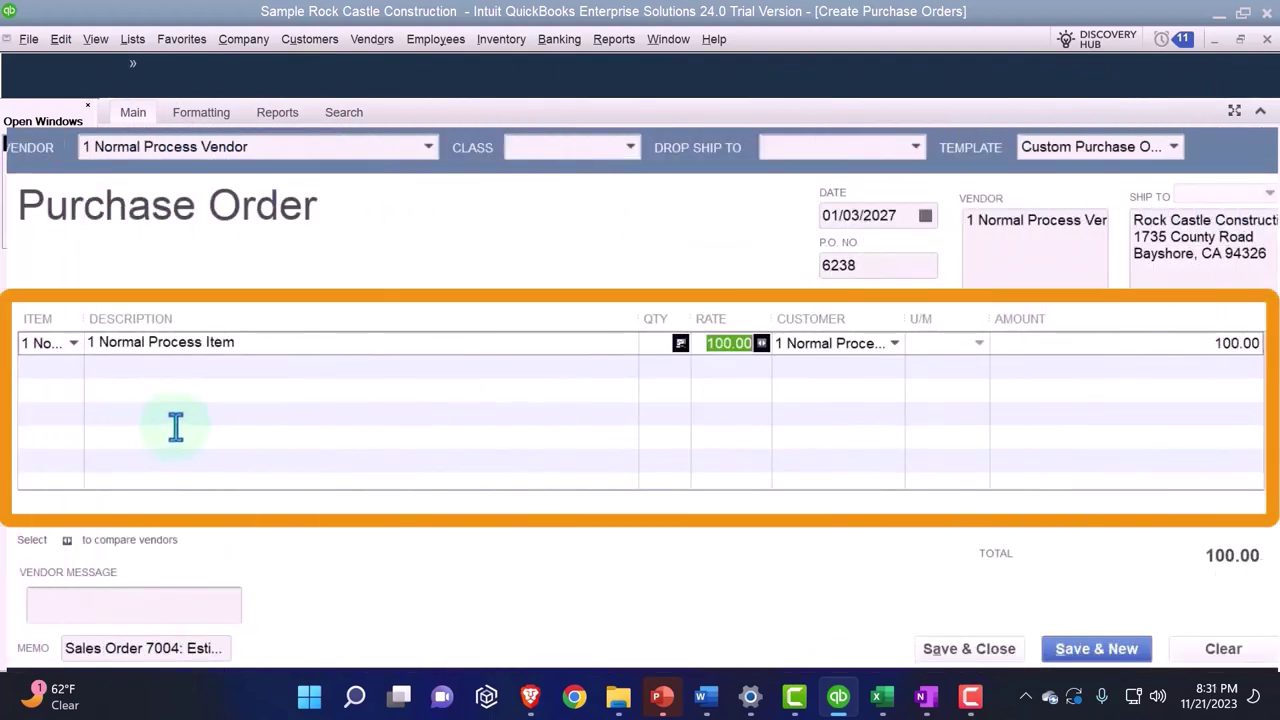
key(Tab)
key(Tab)
key(Tab)
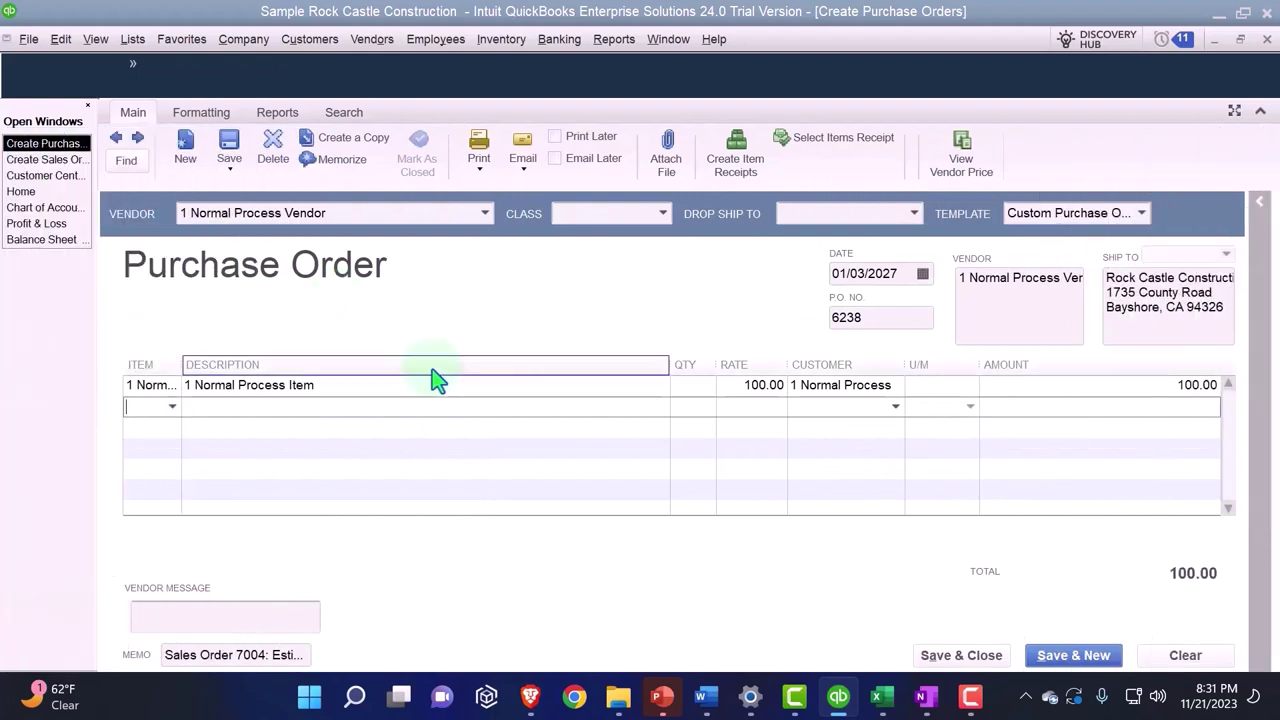
click(978, 654)
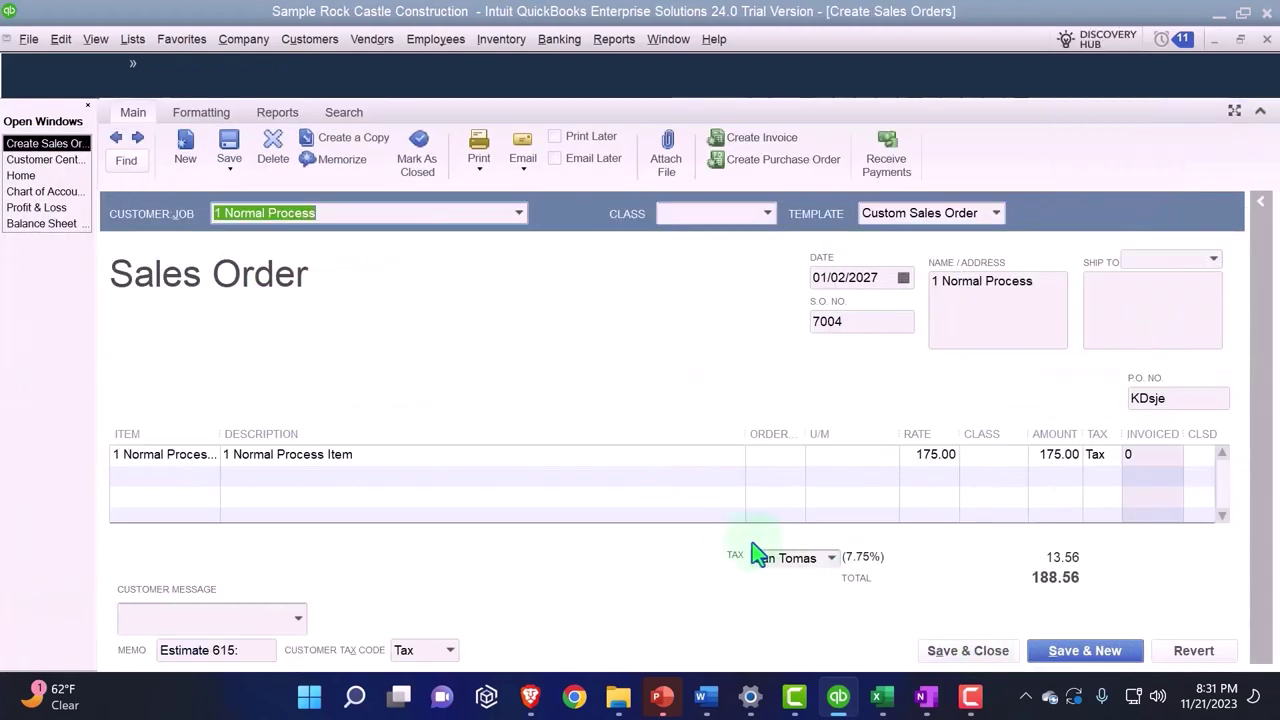
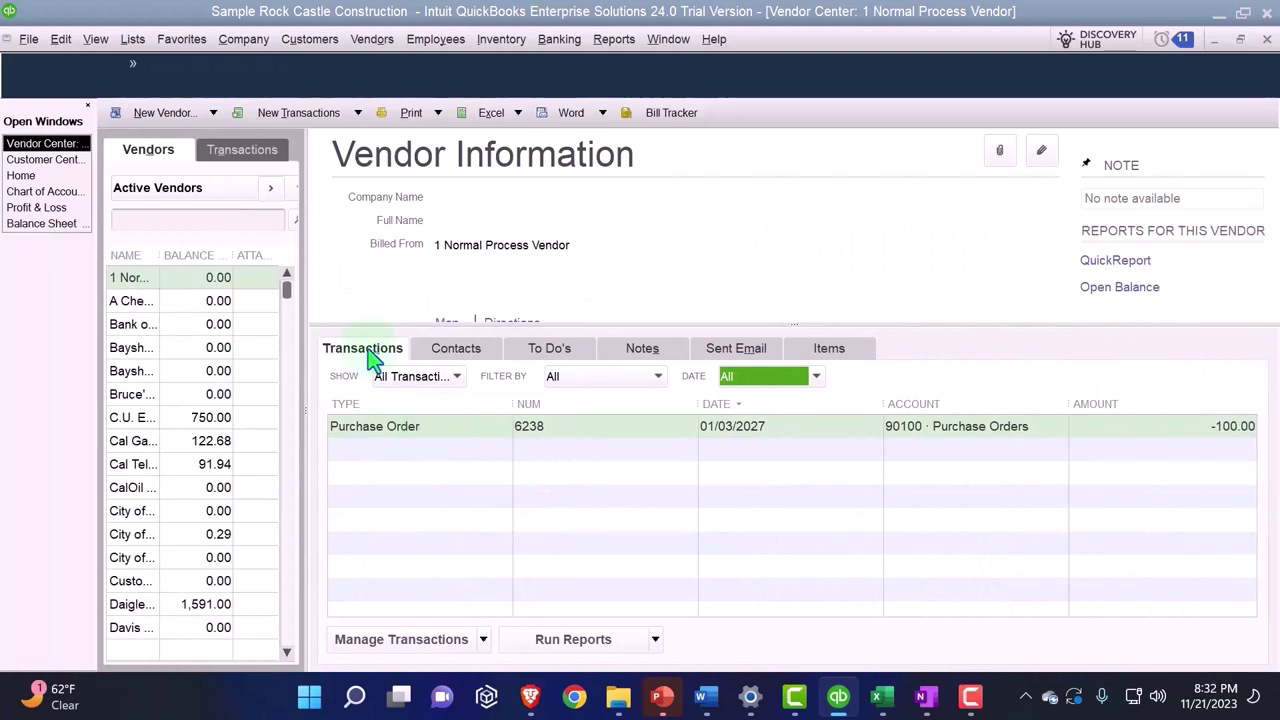
View the QuickReport of the non-posting Purchase Orders account from the Chart of Accounts and close the report
click(133, 40)
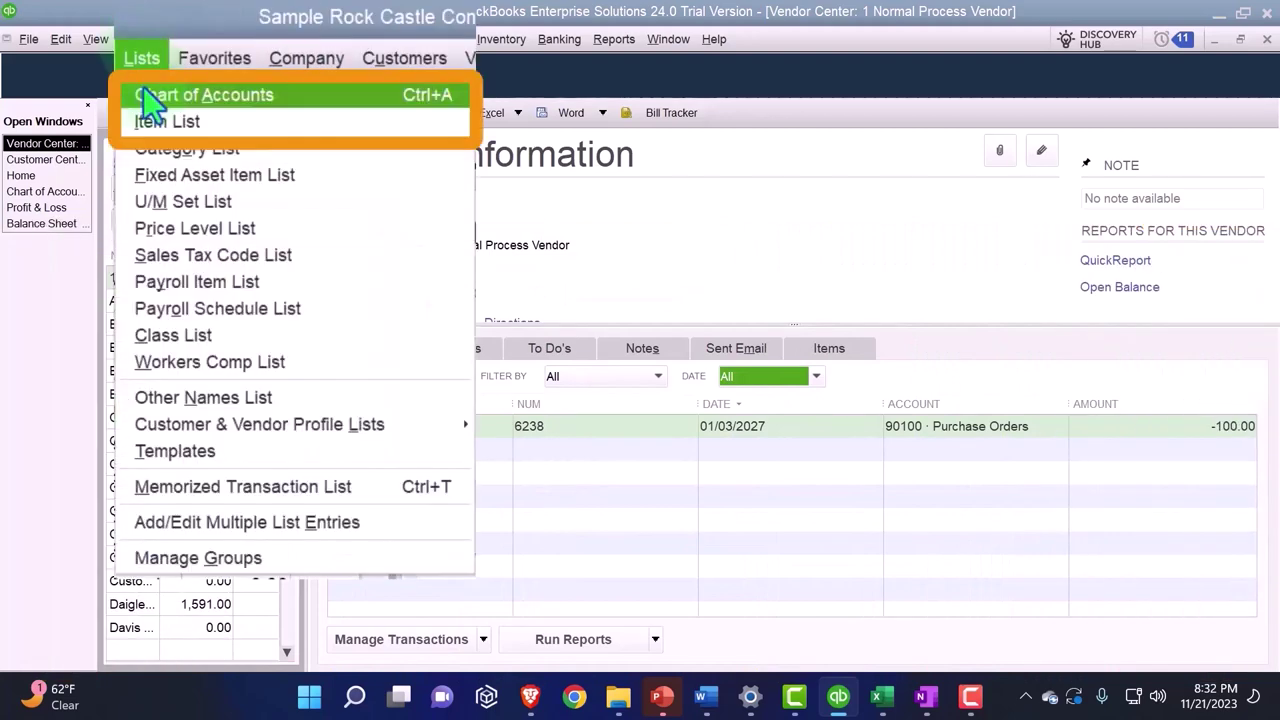
click(140, 63)
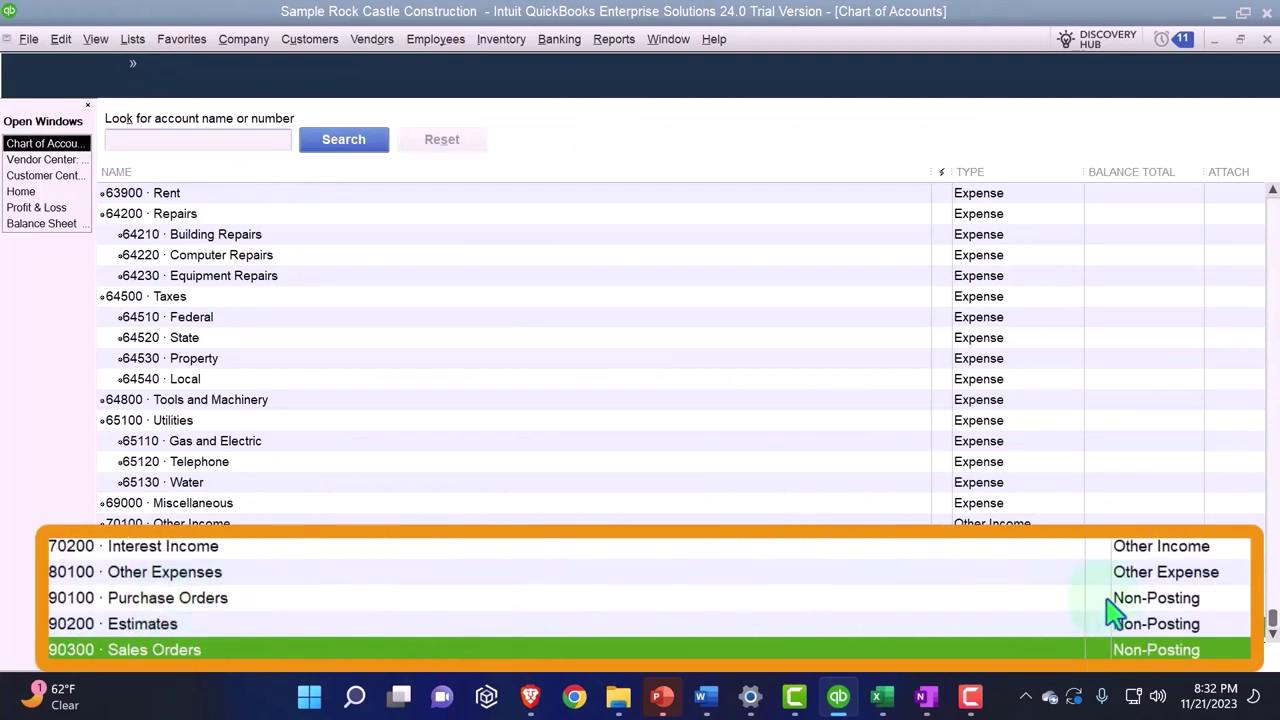
double_click(236, 597)
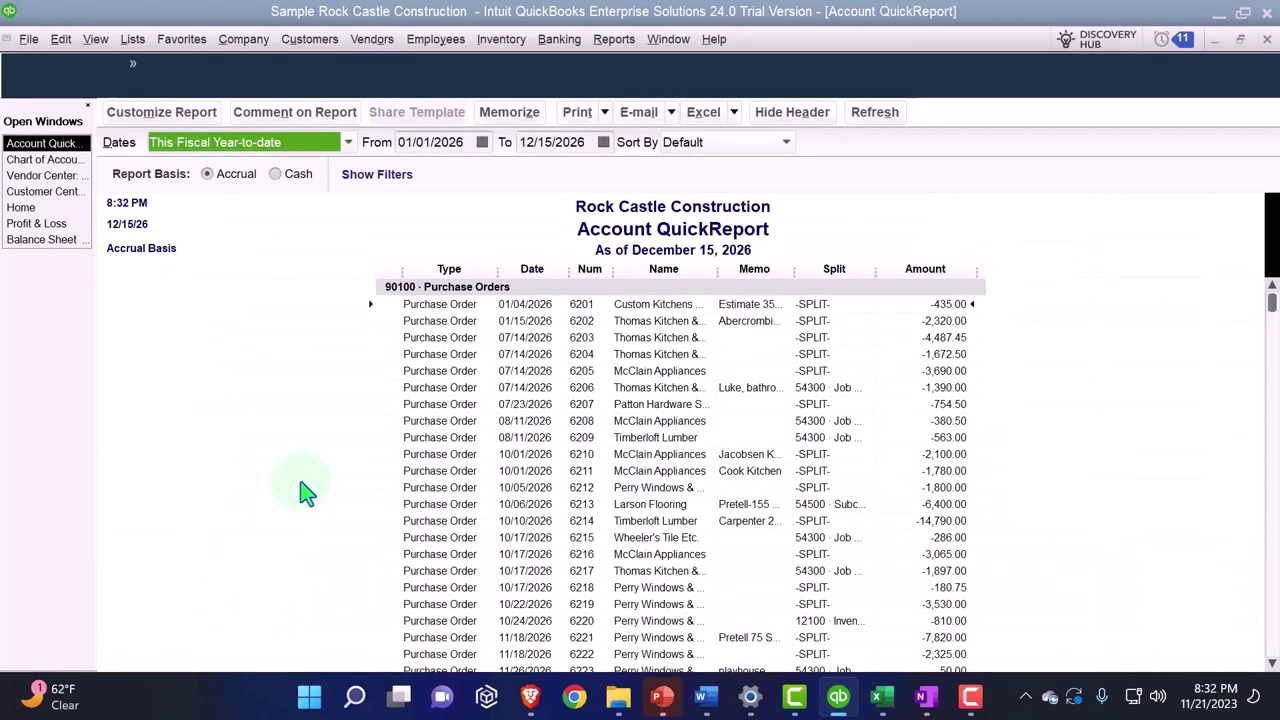
click(1267, 39)
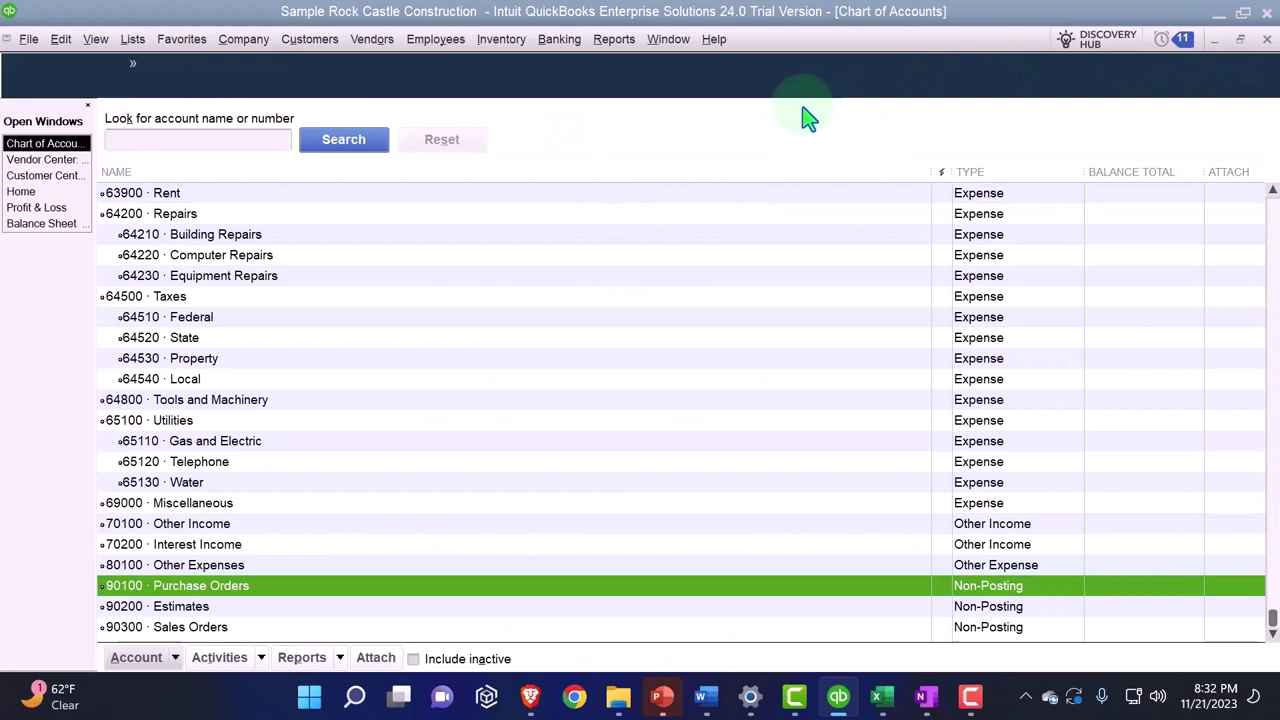
Run the Open Purchase Orders Detail report, review the 1 Normal Process Item order and close the report
key(alt+r)
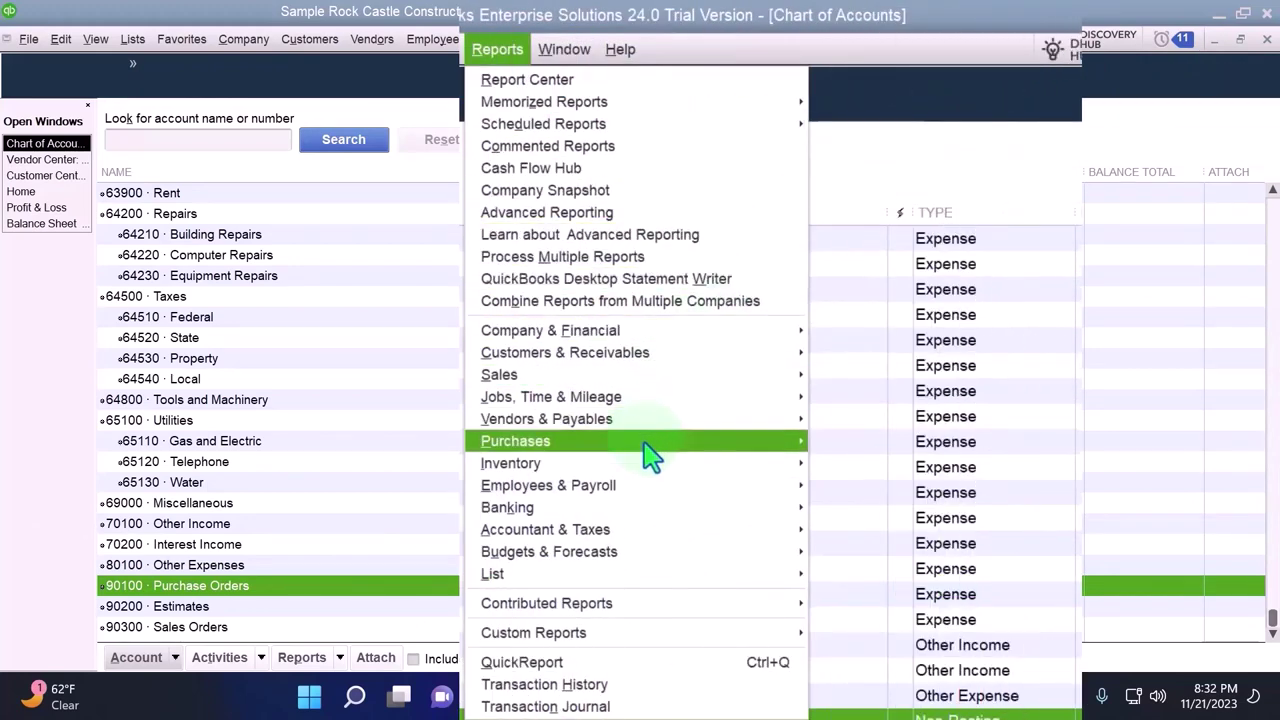
mouse_move(648, 455)
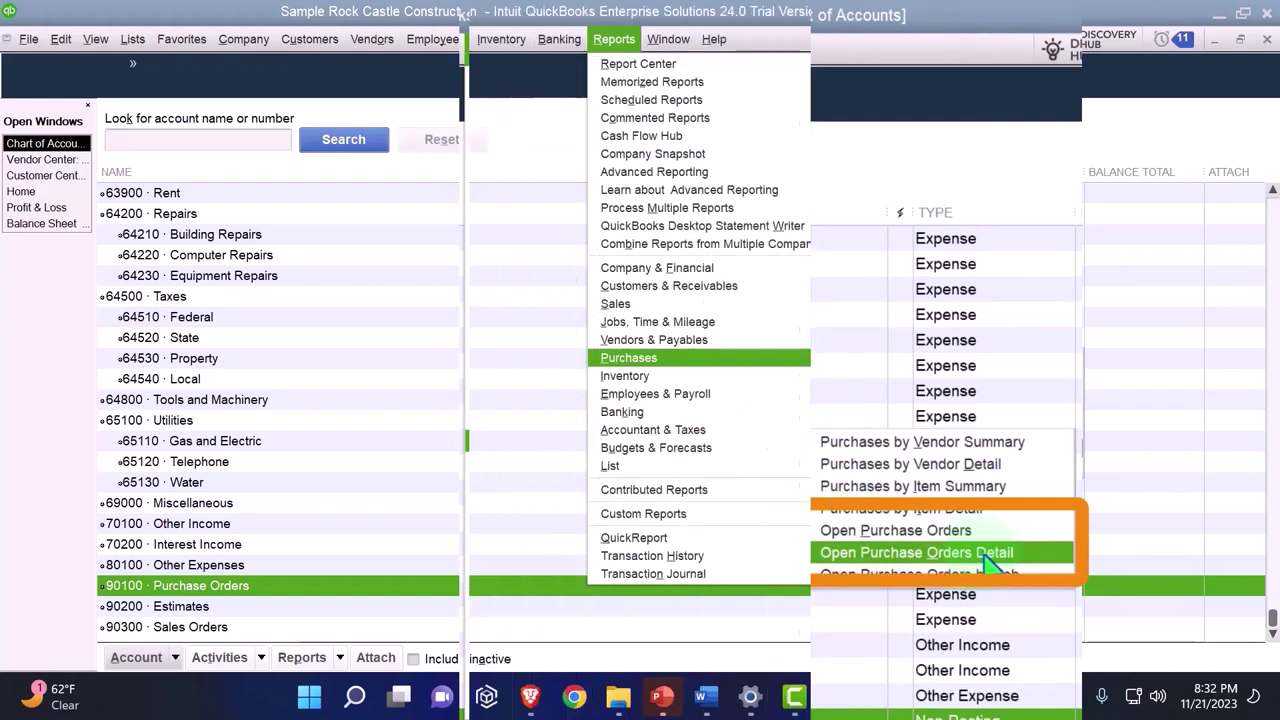
click(990, 563)
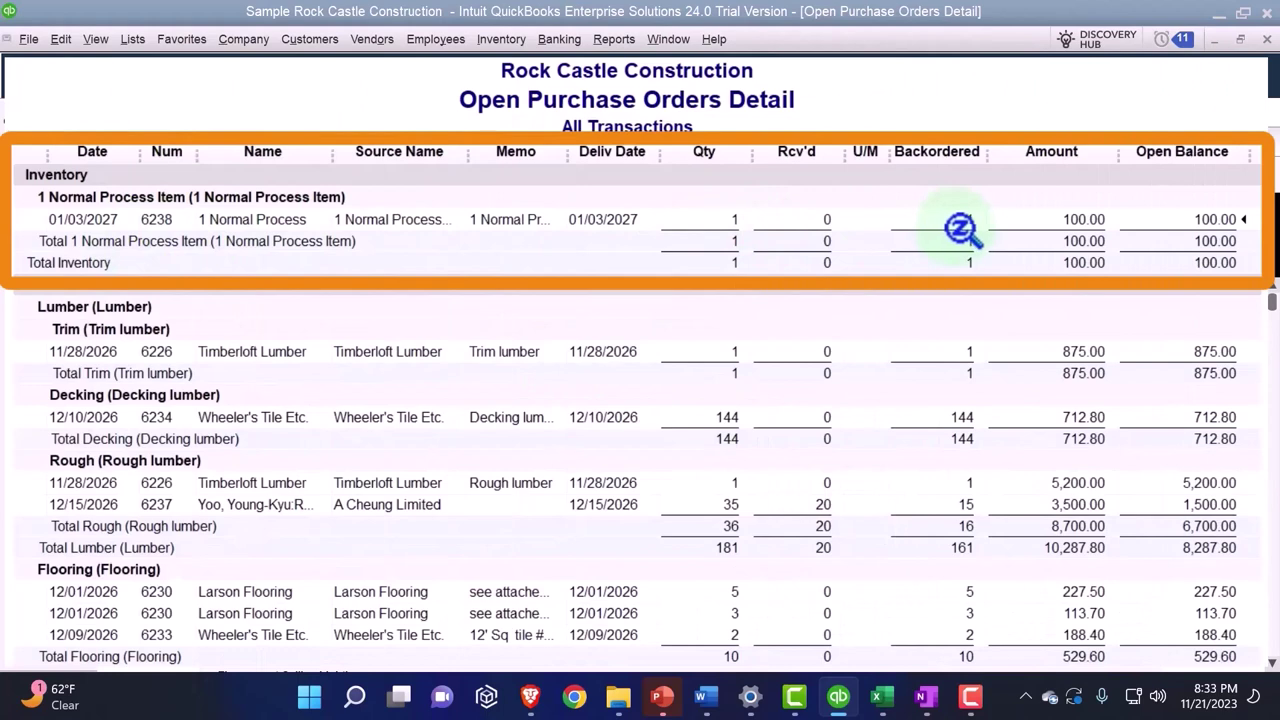
click(1267, 40)
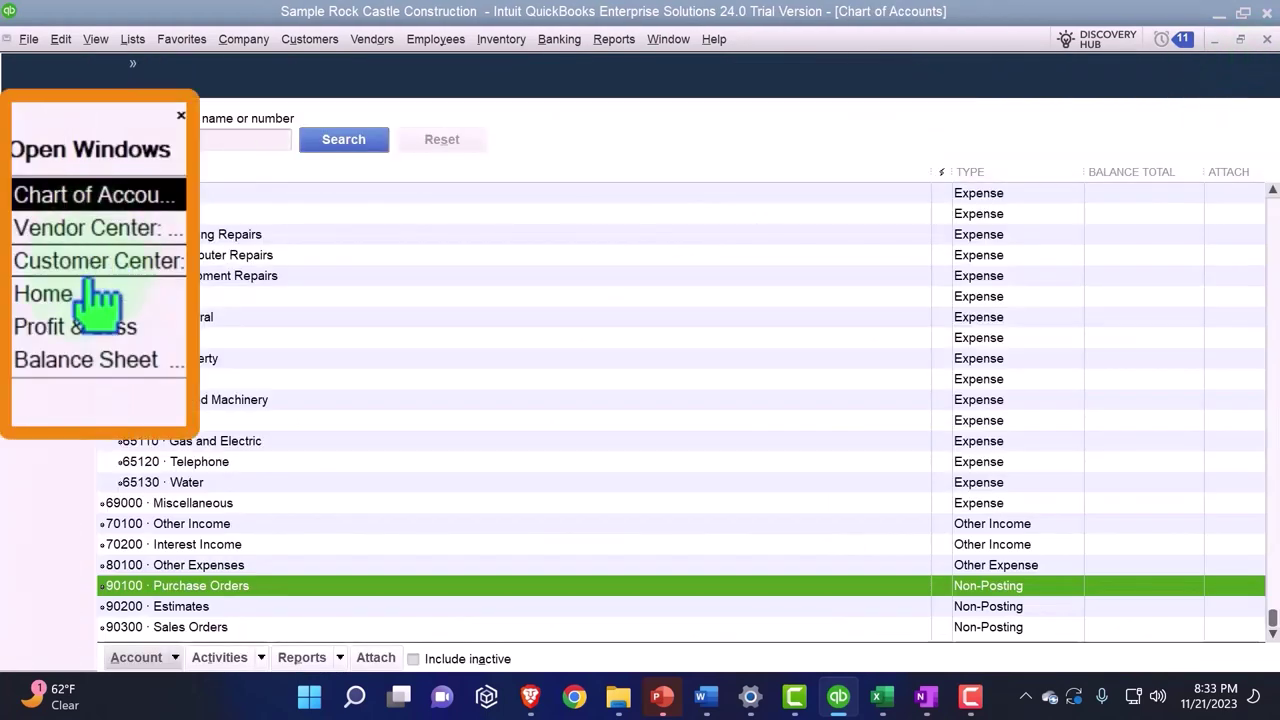
Check the open Profit & Loss and Balance Sheet reports and return to the Home page
click(45, 326)
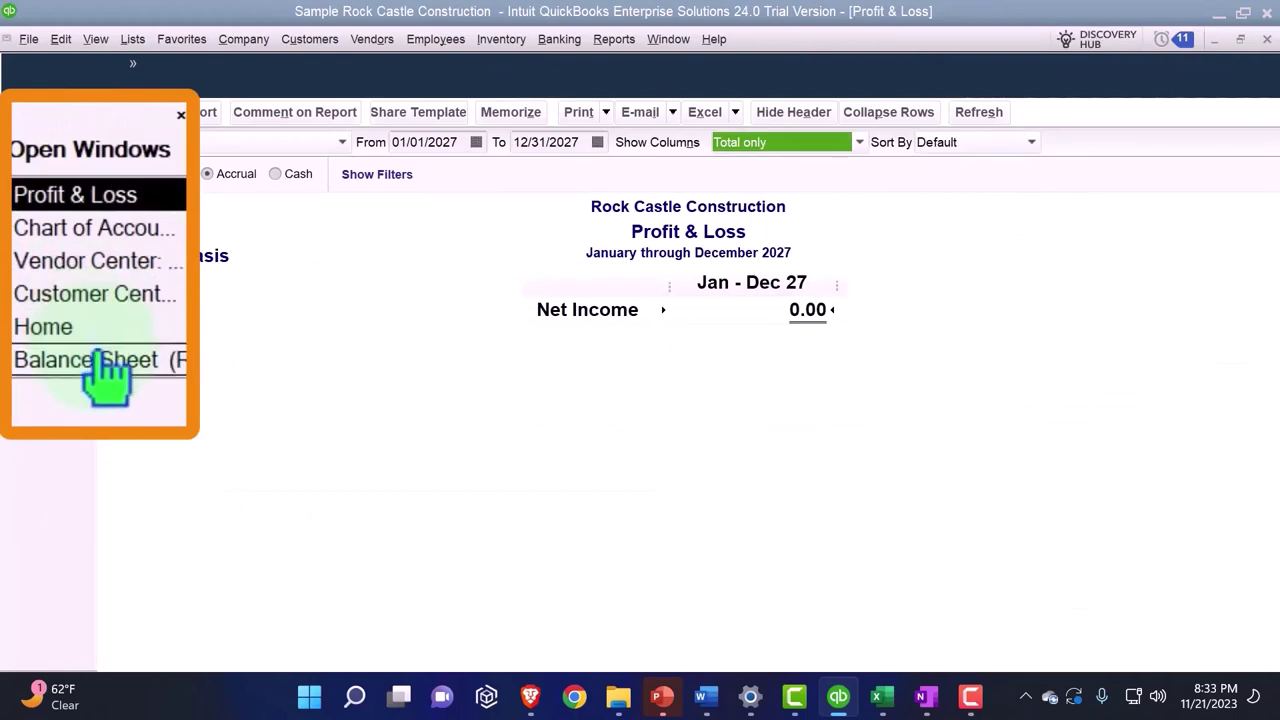
click(45, 224)
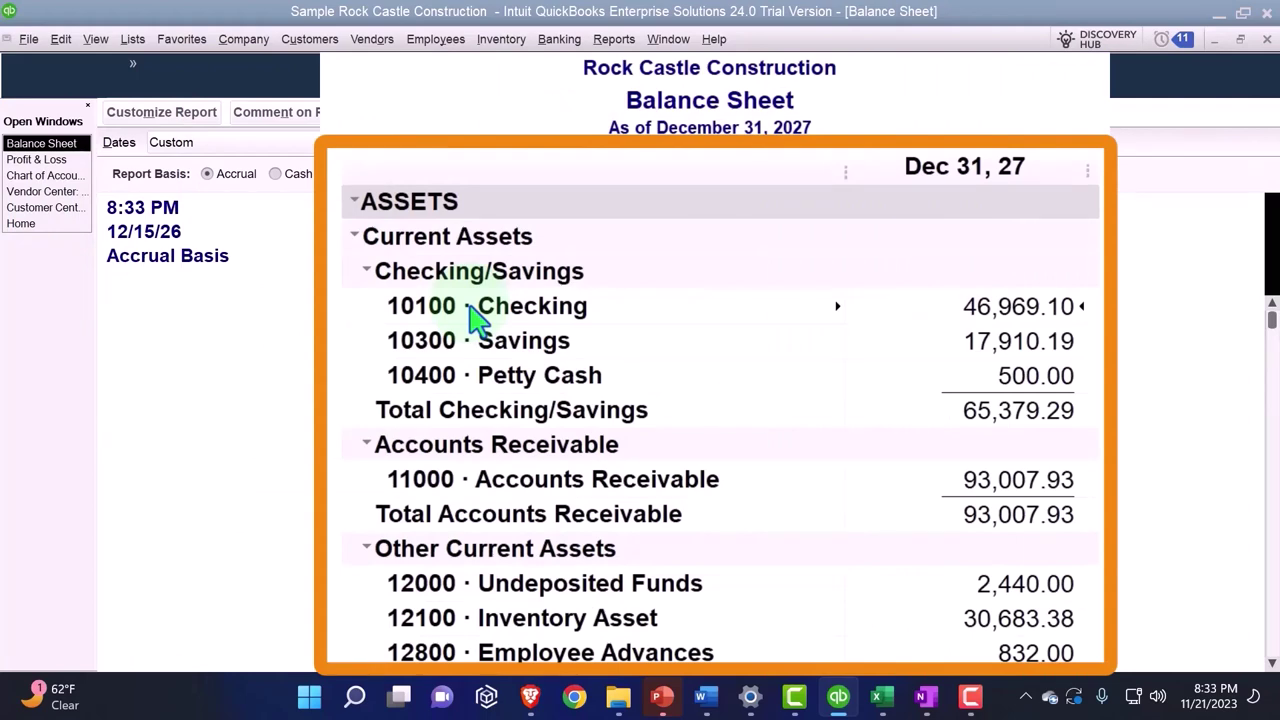
click(38, 226)
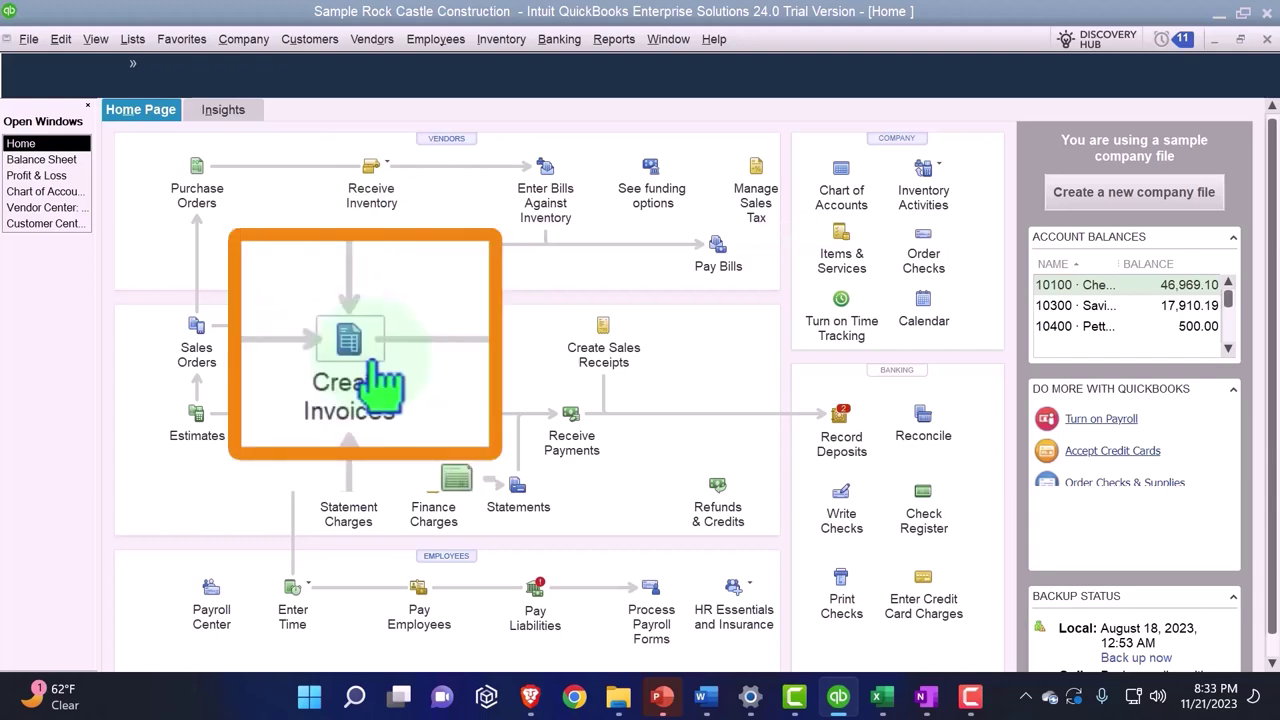
Switch to the Normal Cycle workbook in Excel and set the Windows display scale to 125%, minimizing Settings when done
mouse_move(882, 695)
click(835, 628)
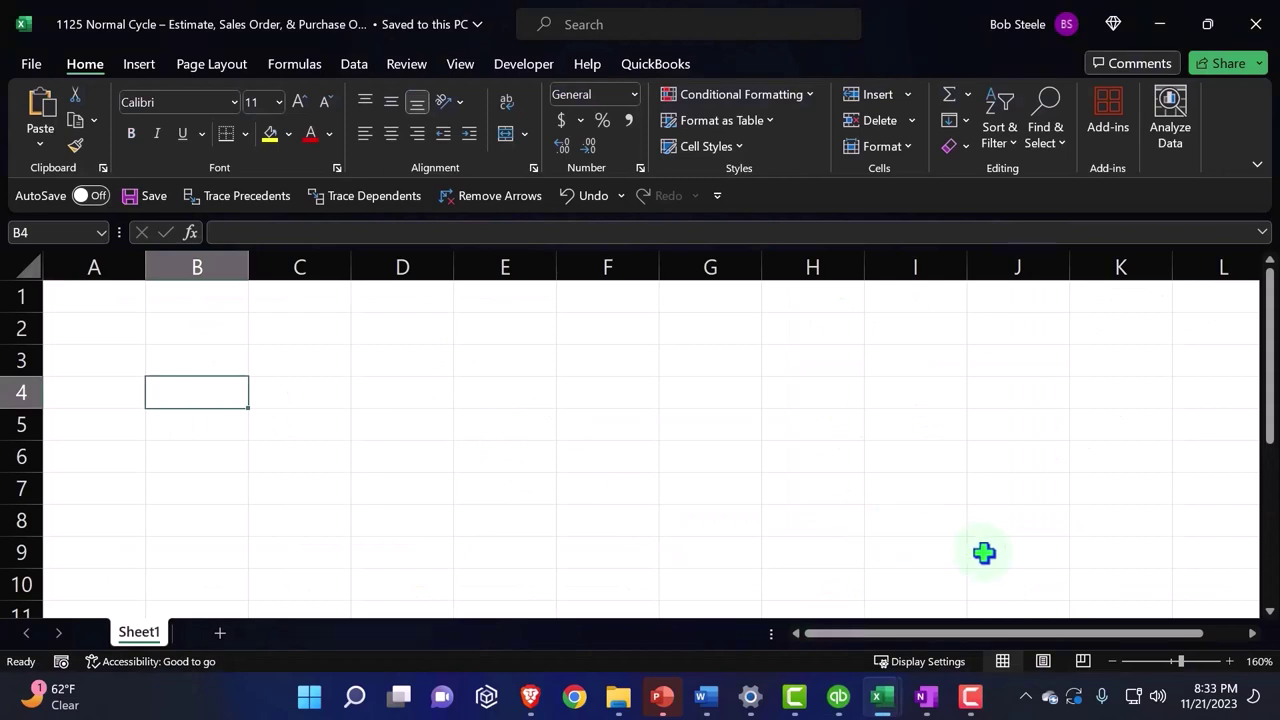
click(749, 695)
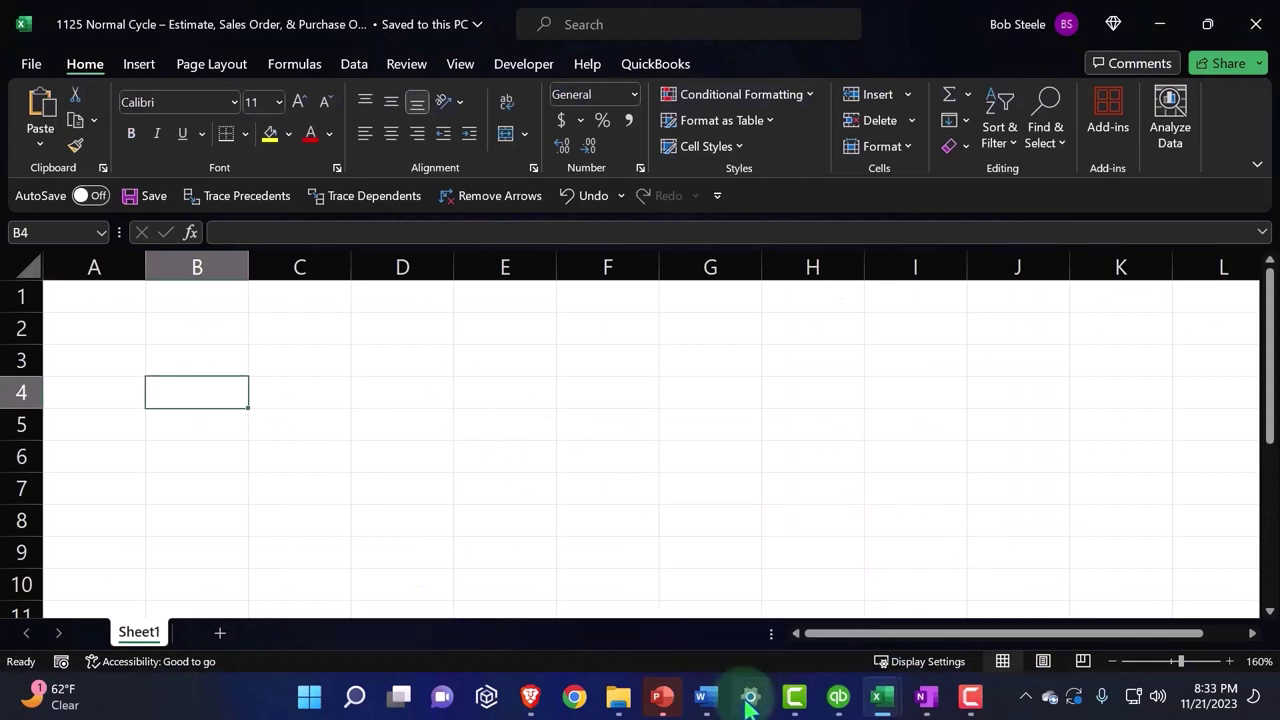
click(1160, 398)
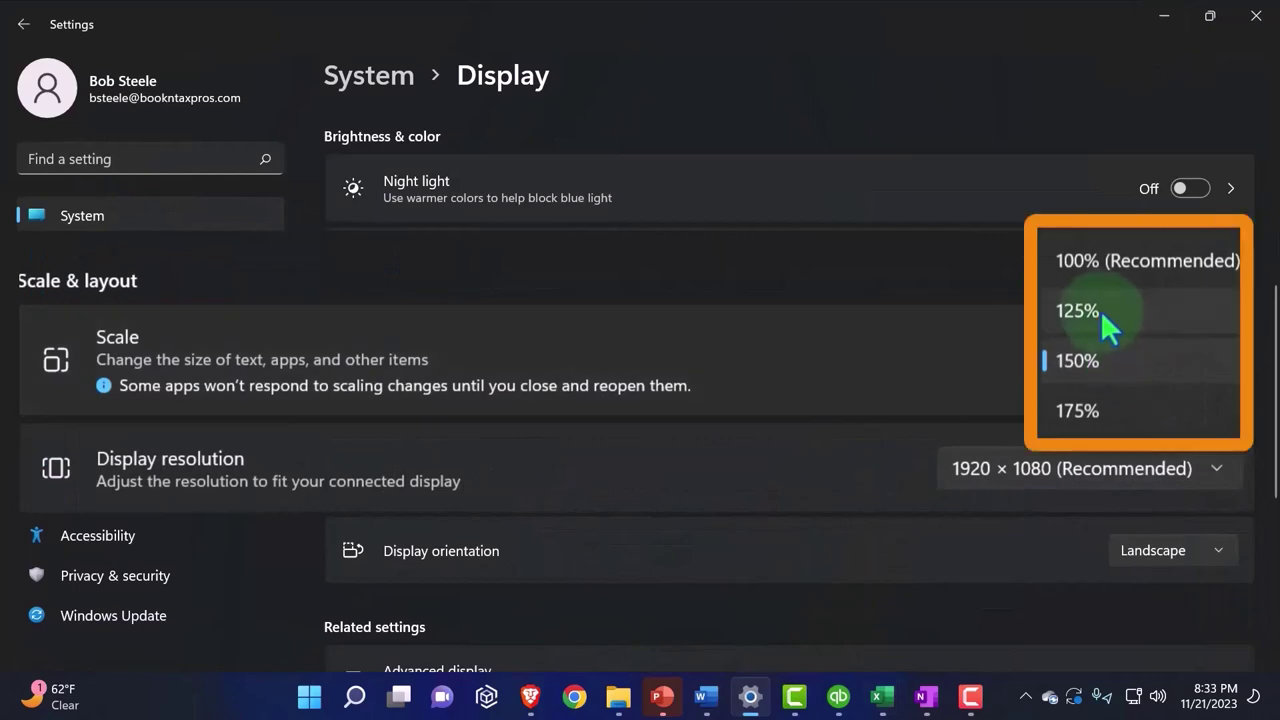
click(1128, 360)
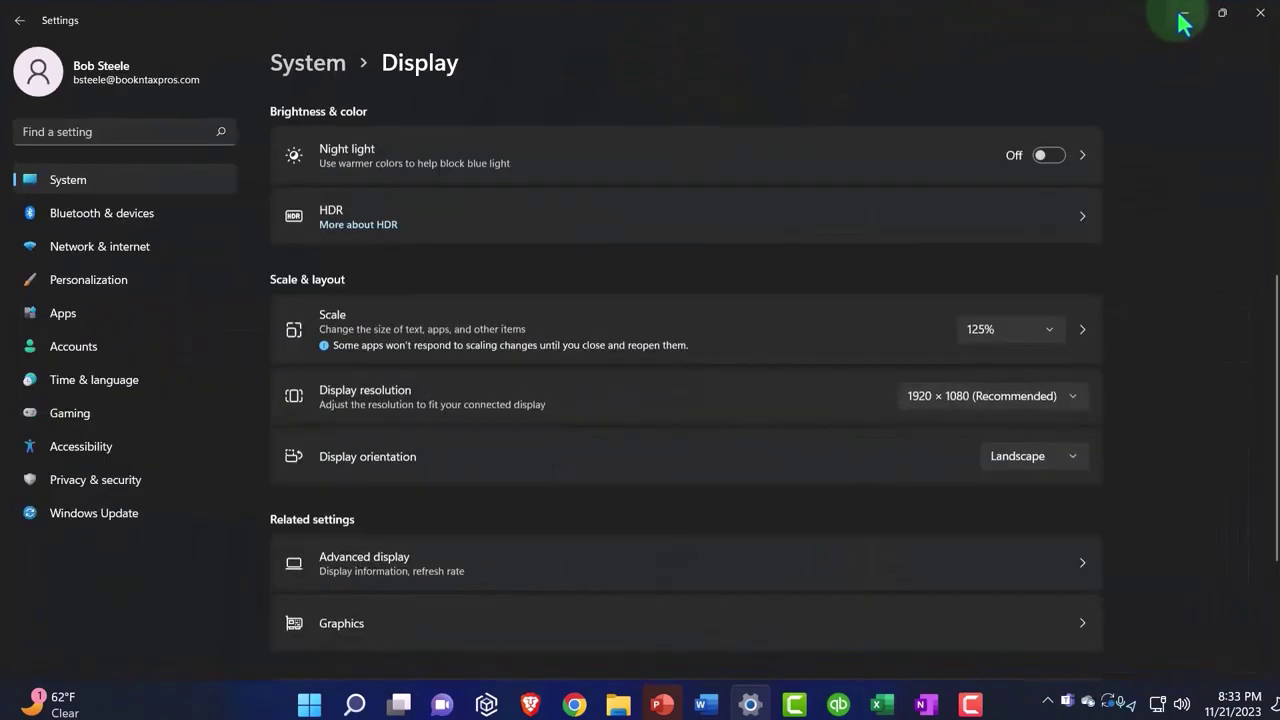
click(1183, 16)
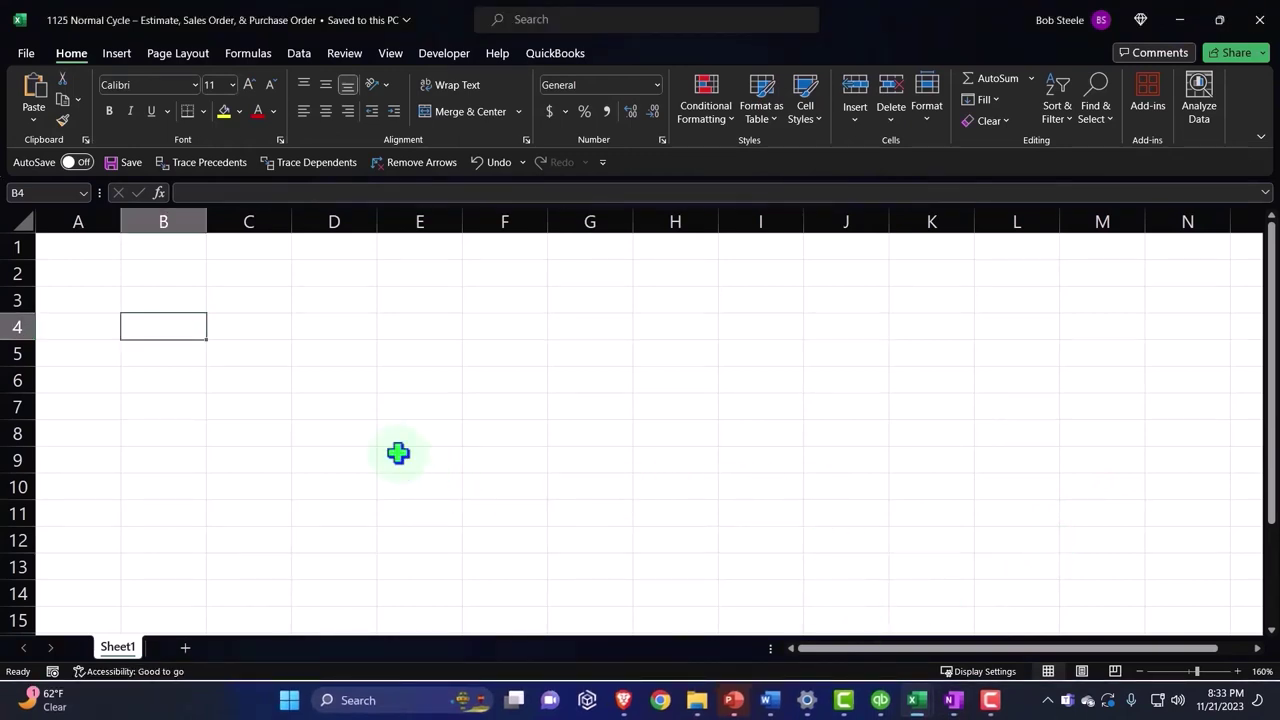
Rename the Sheet1 worksheet as Normal Process
double_click(133, 642)
text(Norm)
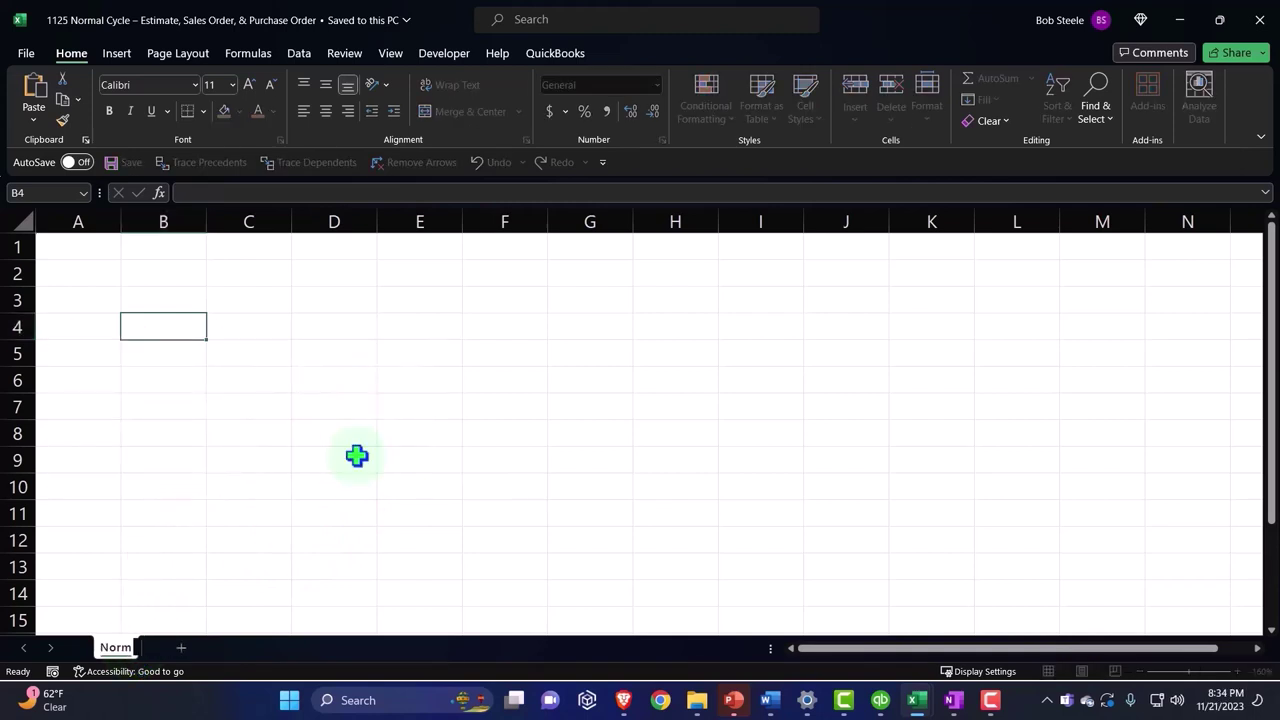
text(al Proc)
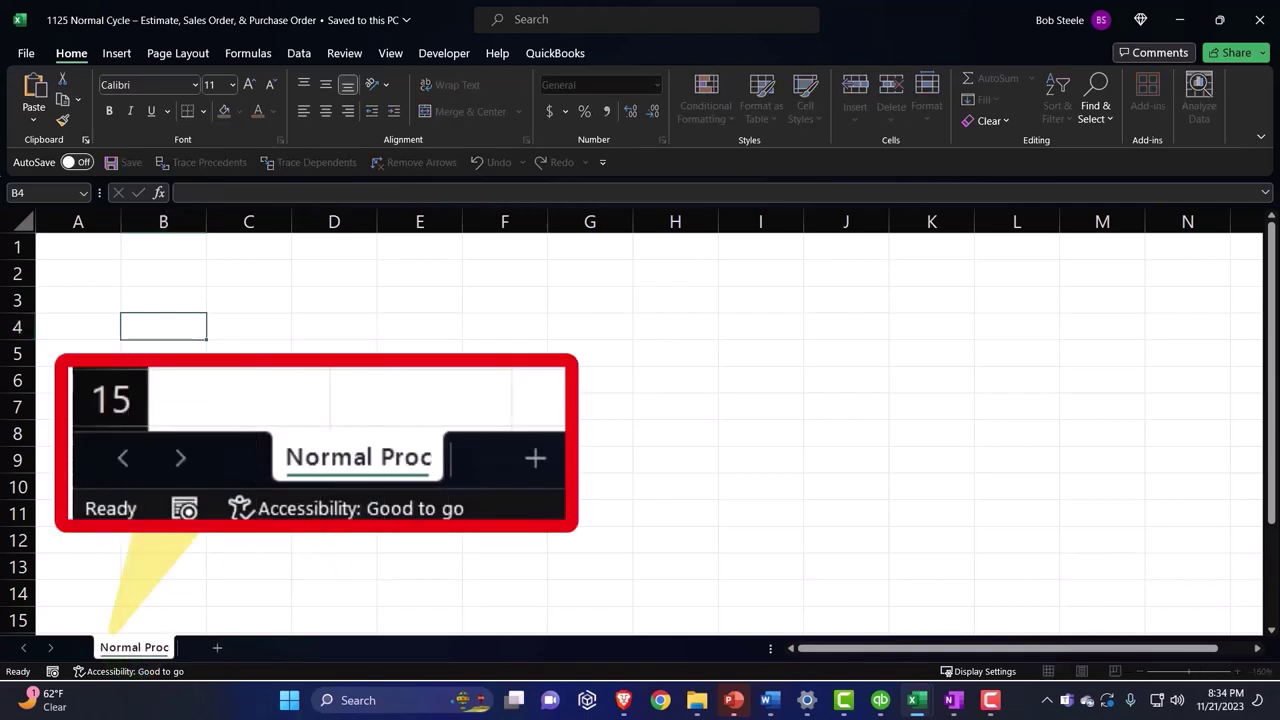
text(ess)
click(334, 459)
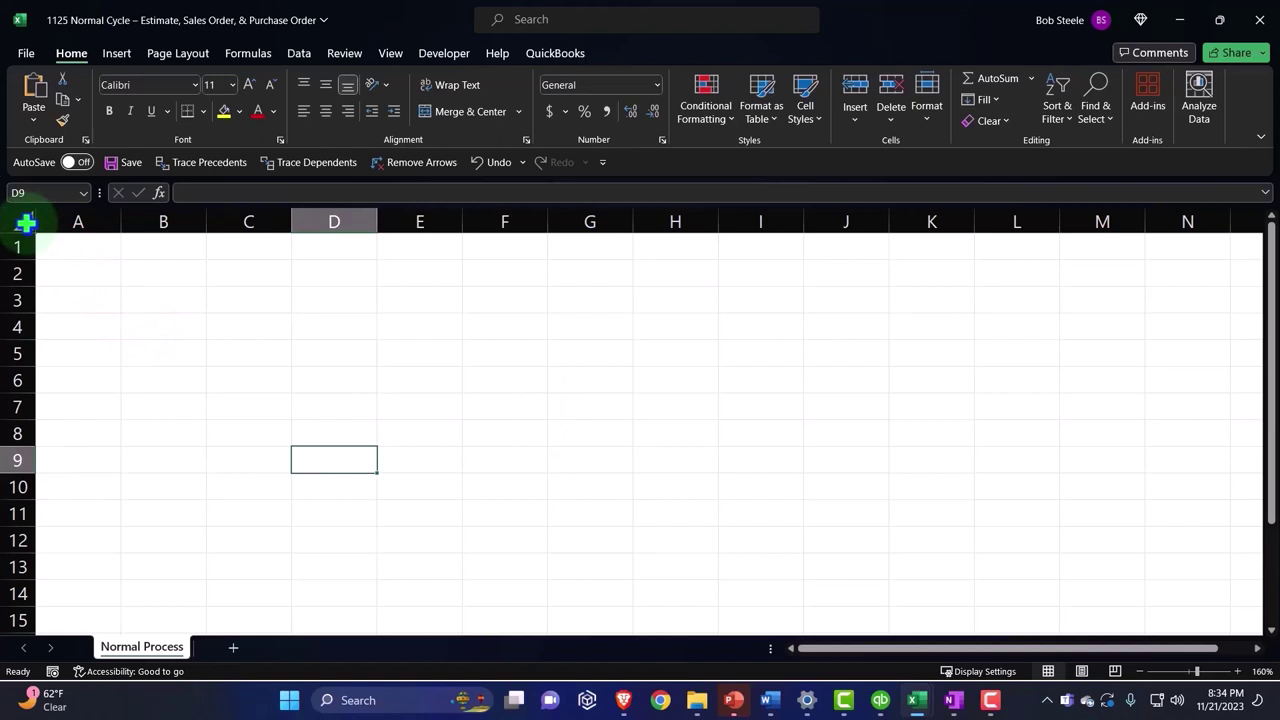
Format all cells of the worksheet as Currency with red bracketed negative numbers, 0 decimal places and no symbol
click(25, 222)
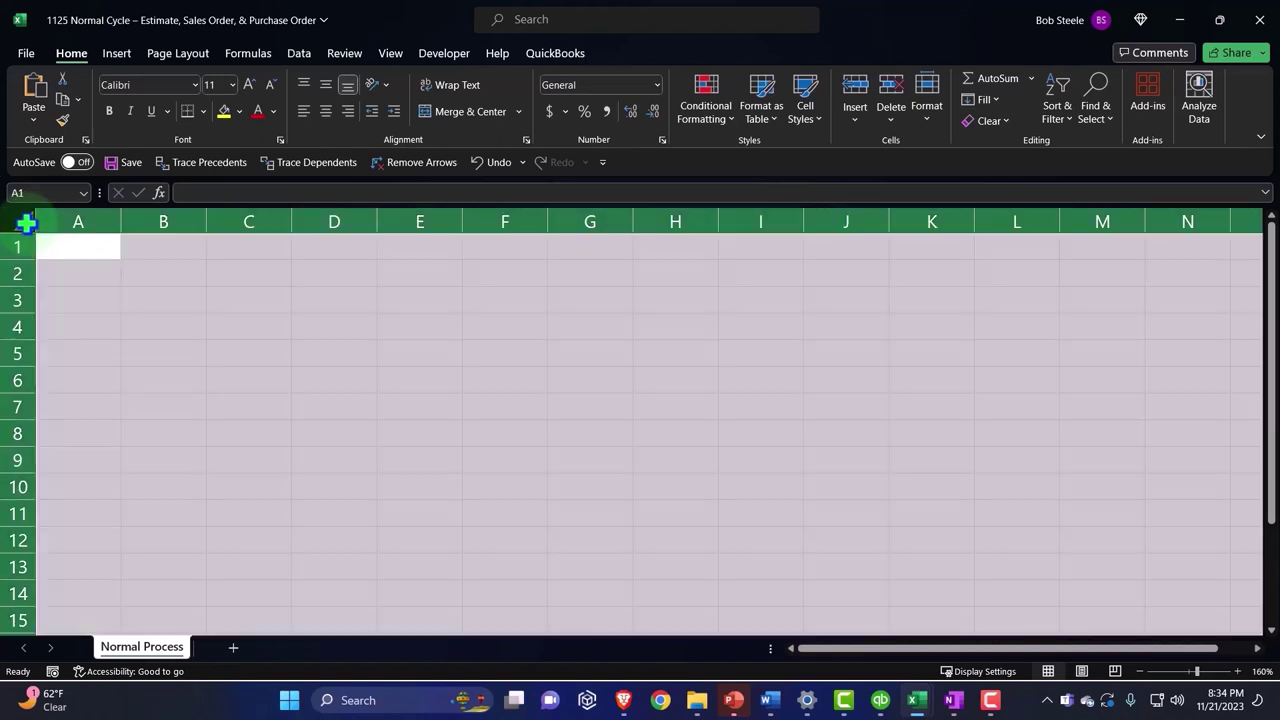
right_click(169, 287)
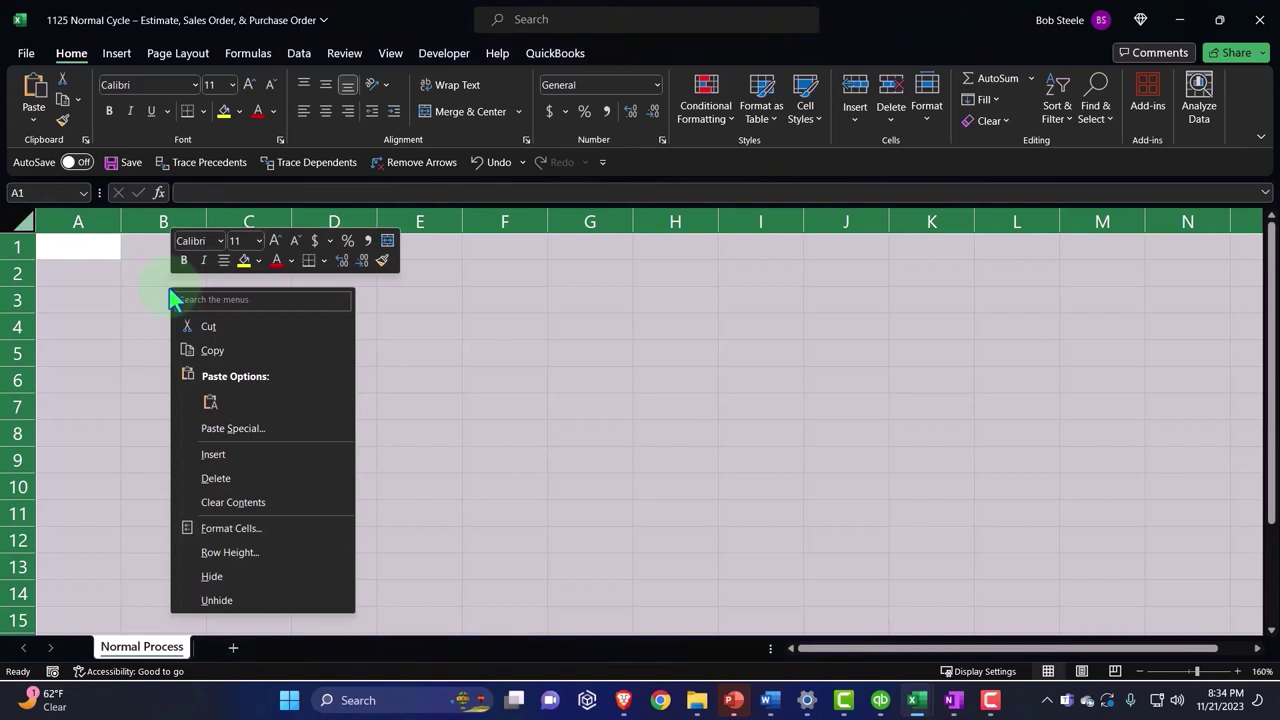
click(264, 592)
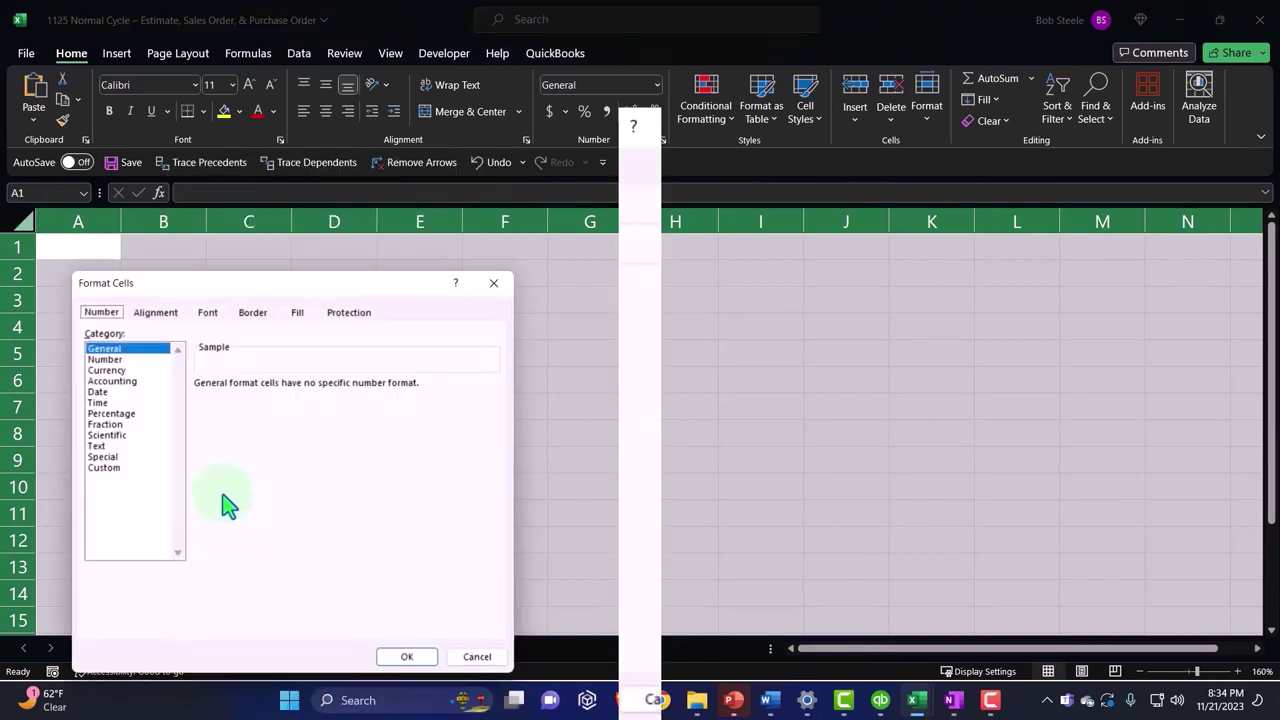
click(110, 262)
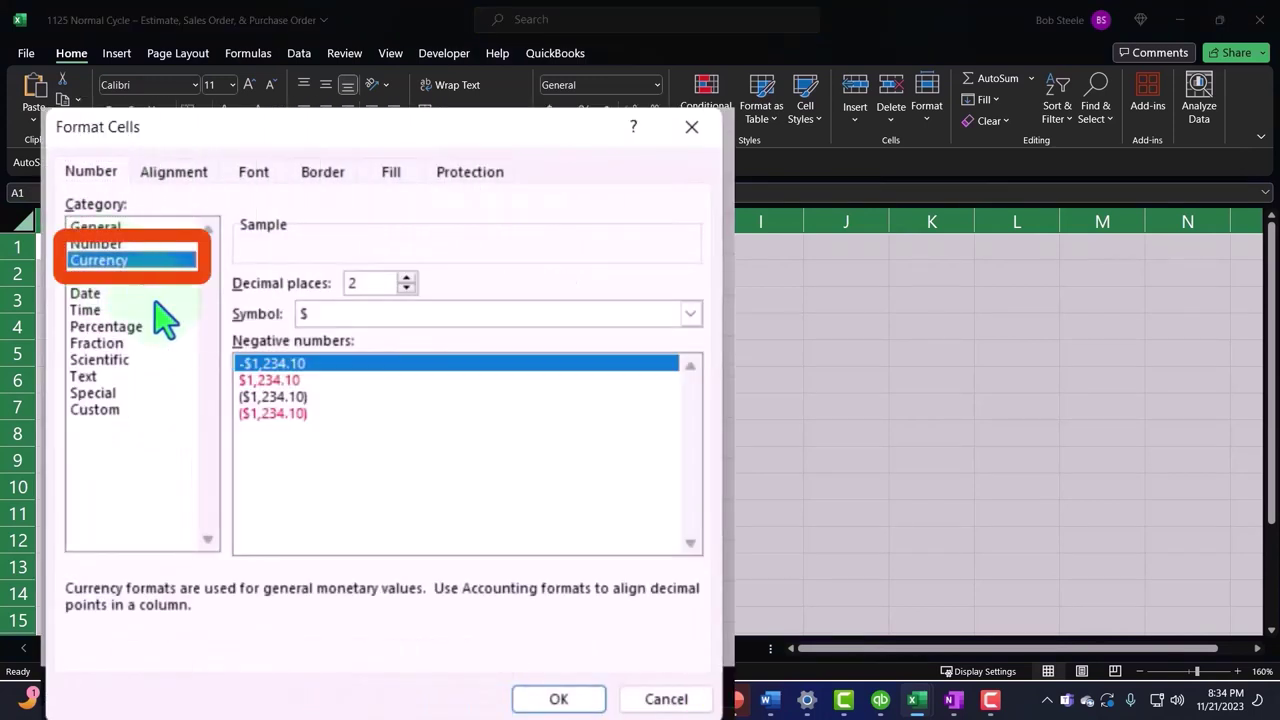
click(288, 413)
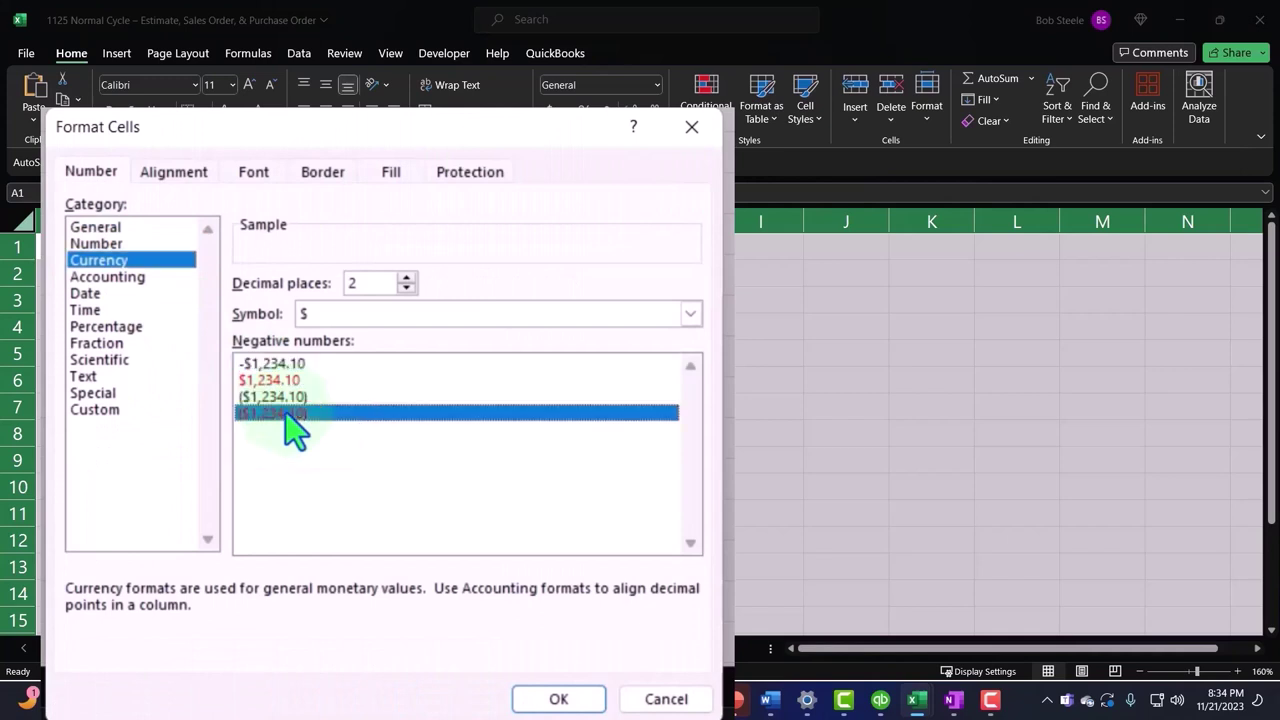
click(406, 288)
click(406, 288)
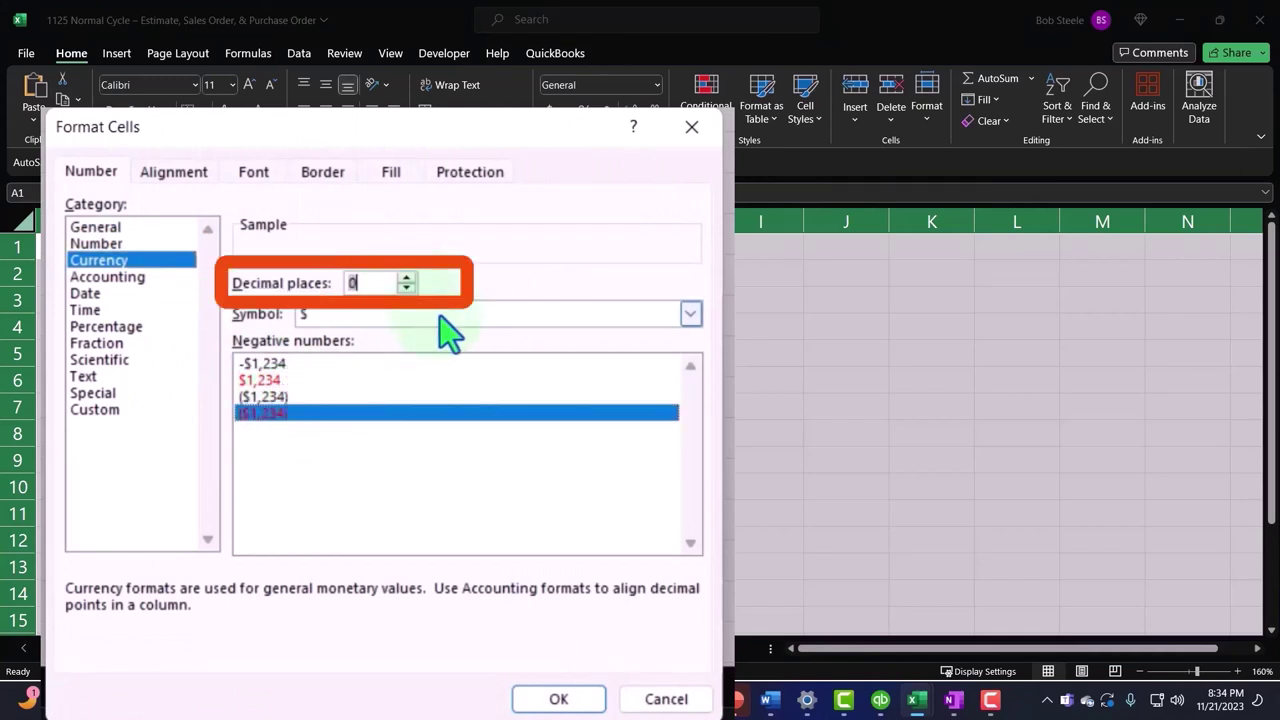
click(443, 316)
click(434, 338)
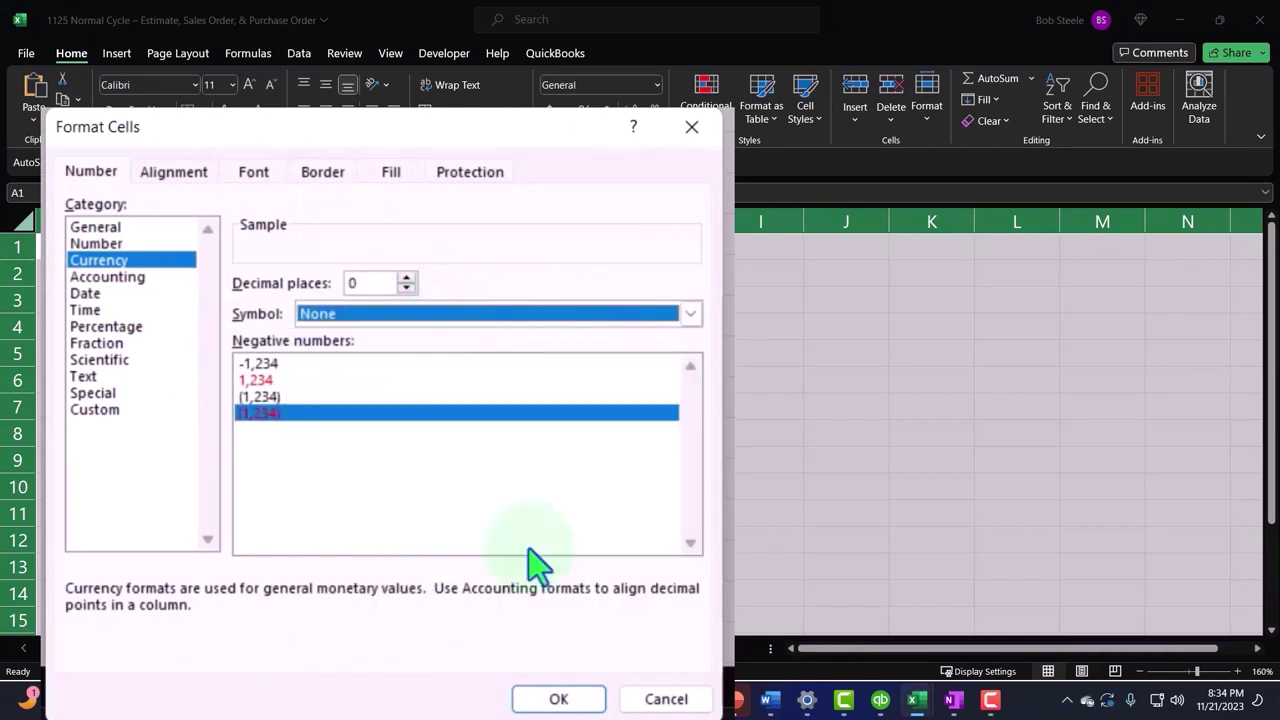